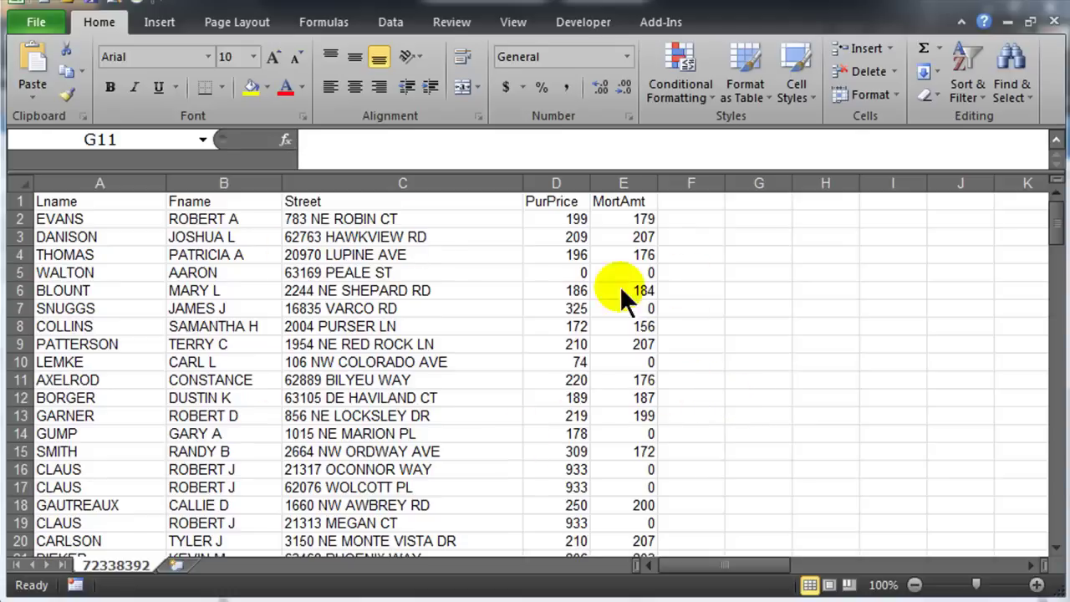
# - Look over the homes-sold data by selecting a few cells and scrolling the sheet
pyautogui.click(732, 237)
pyautogui.click(694, 254)
pyautogui.click(805, 273)
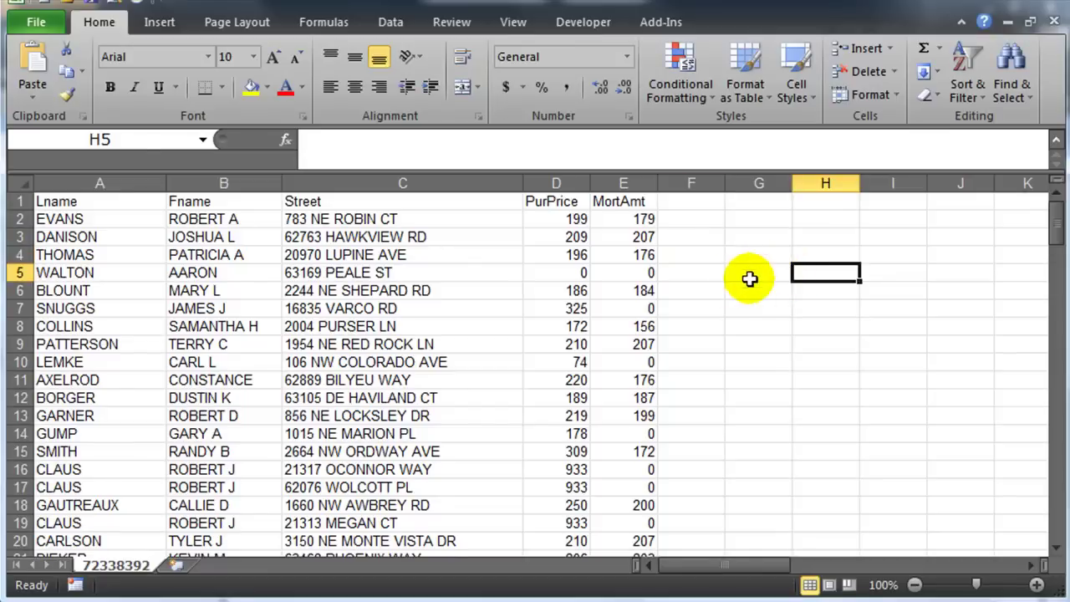
pyautogui.click(303, 256)
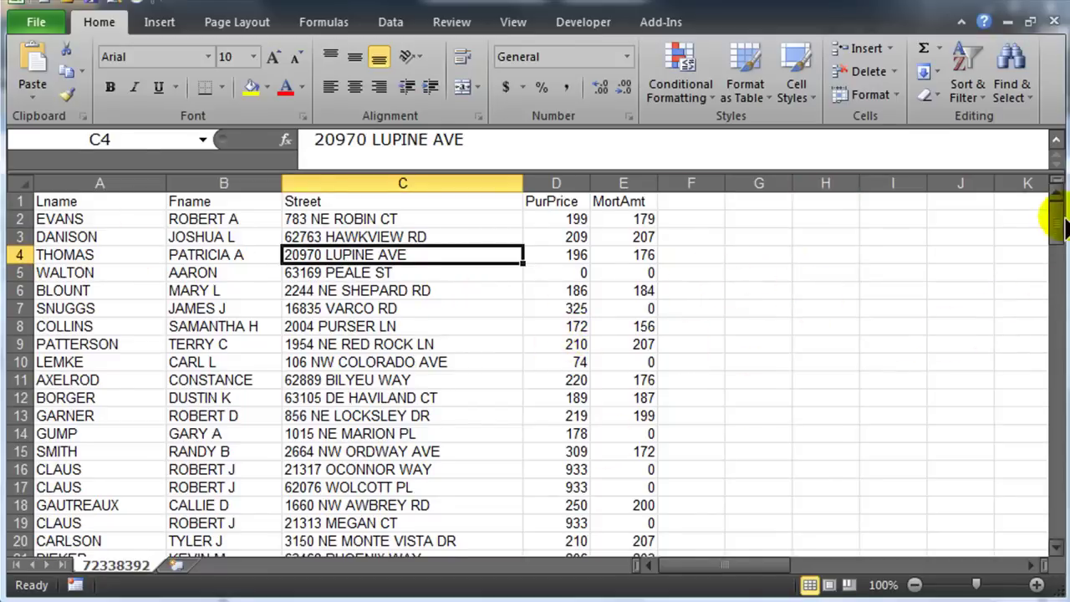
pyautogui.moveTo(1056, 216); pyautogui.dragTo(1053, 178)
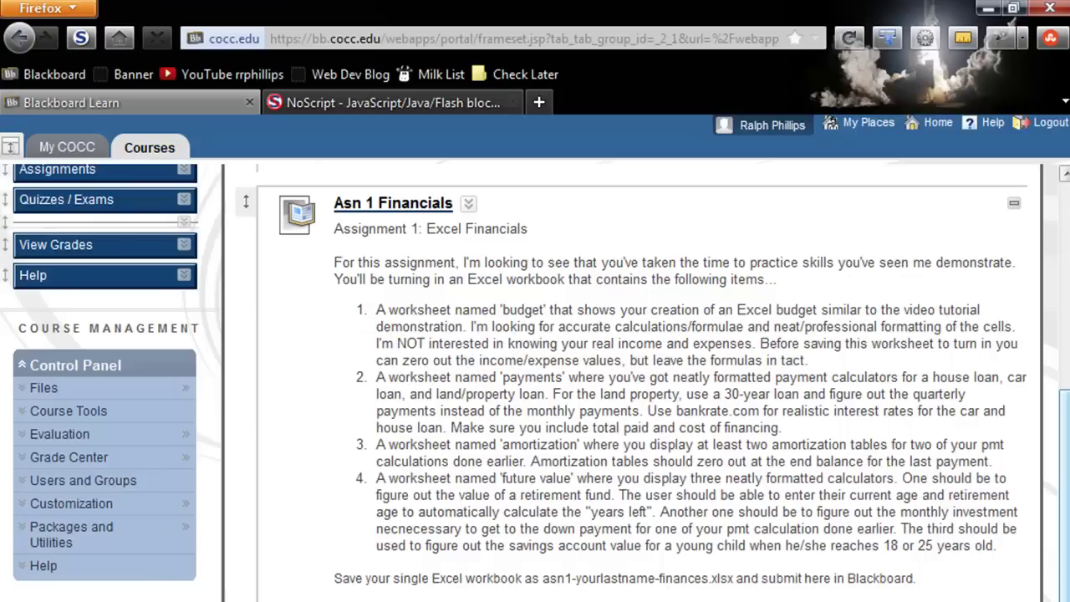
pyautogui.scroll(-5, 635, 376)
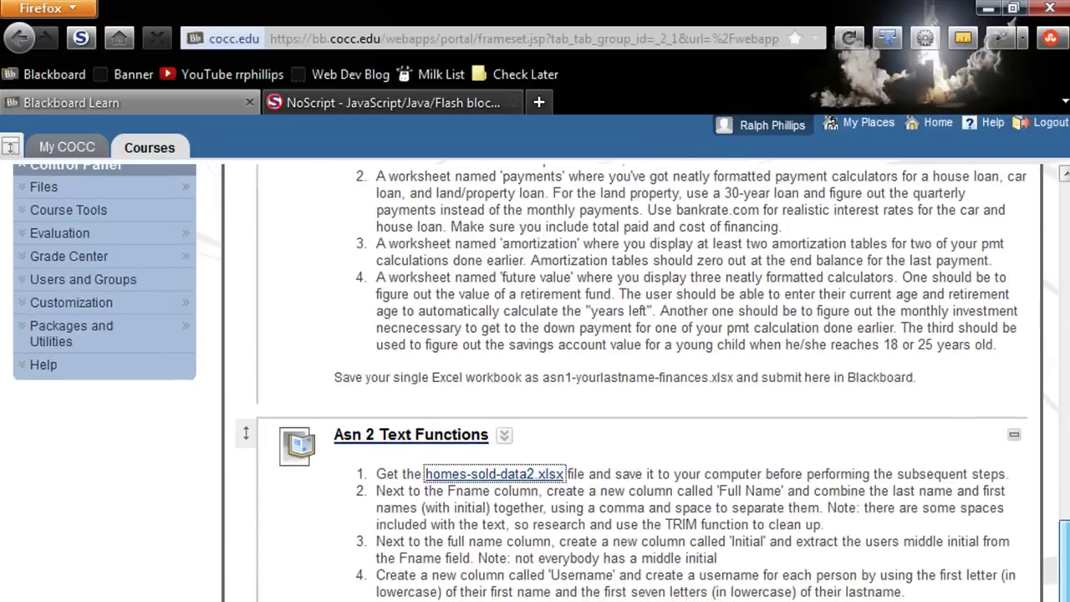
pyautogui.scroll(3, 635, 377)
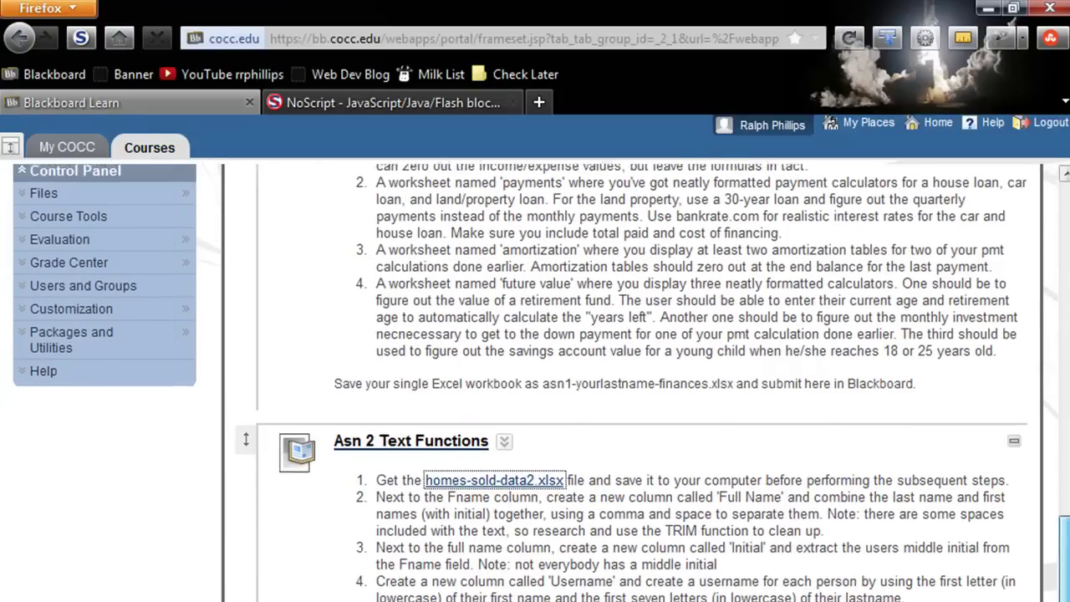
pyautogui.scroll(2, 636, 376)
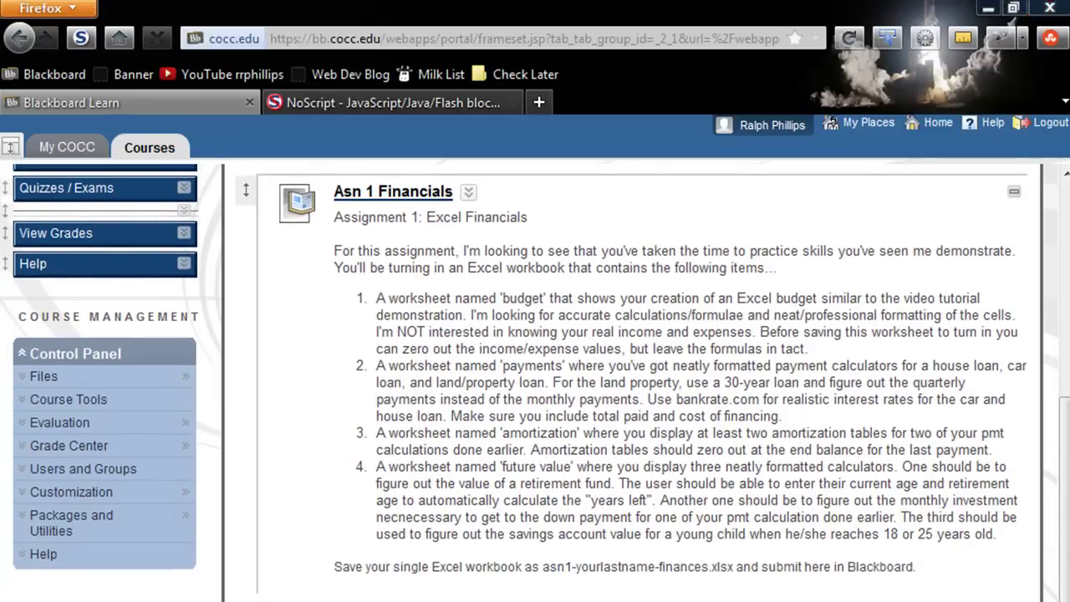
pyautogui.hotkey('alt', 'Tab')
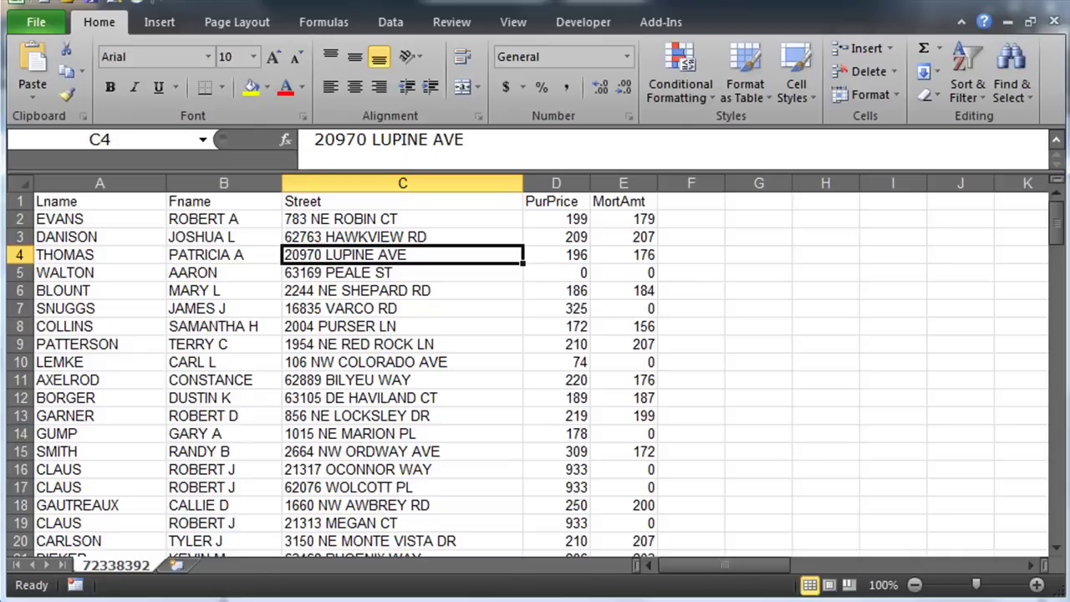
# - Insert a new column before Street, head it 'Full Name' in C1, and widen it
pyautogui.click(460, 313)
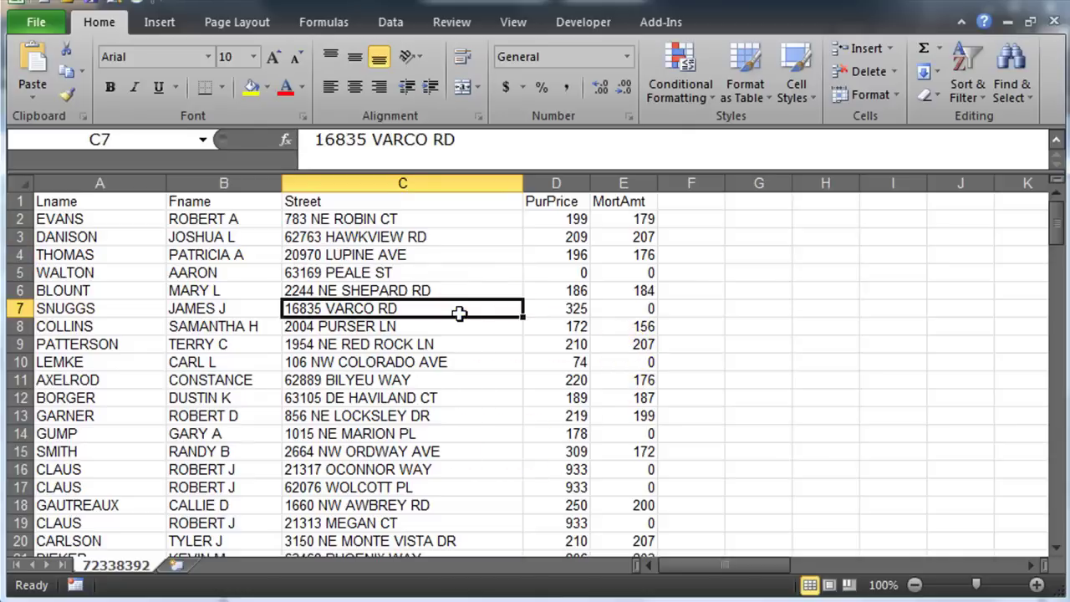
pyautogui.click(459, 313)
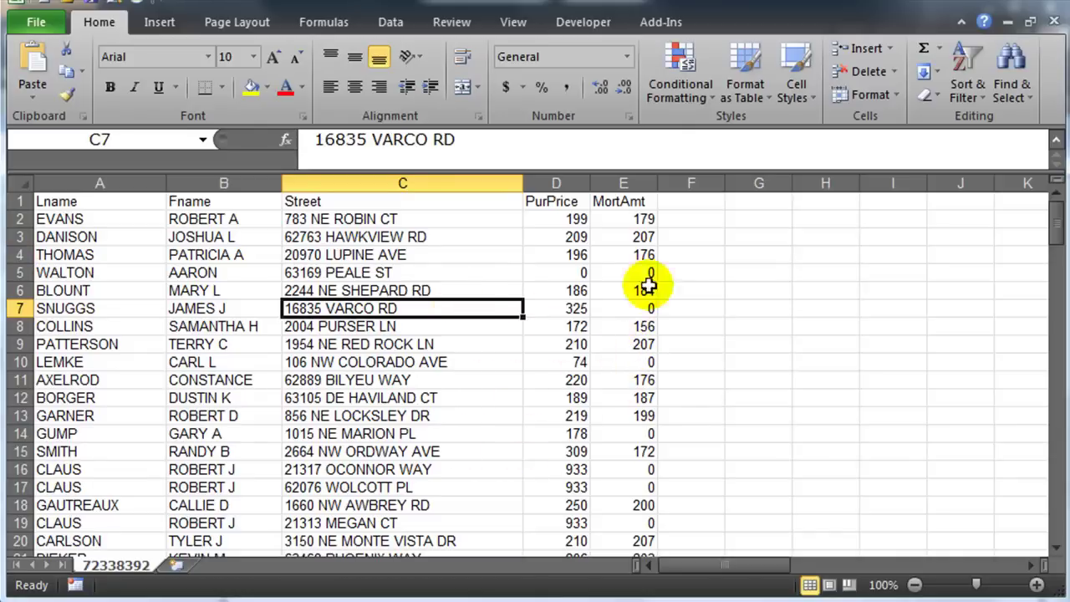
pyautogui.click(702, 239)
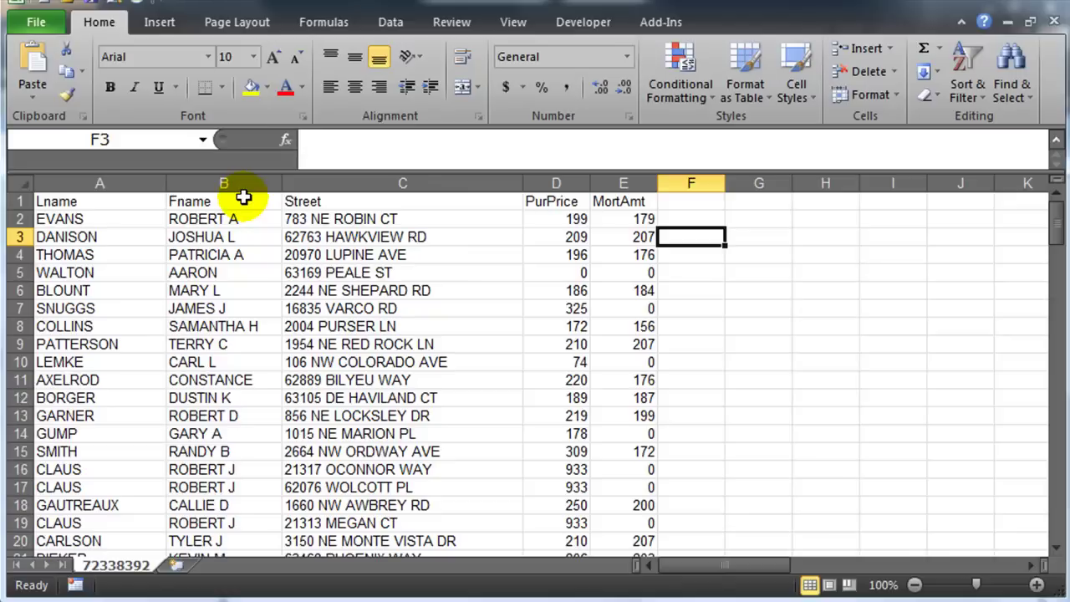
pyautogui.rightClick(315, 186)
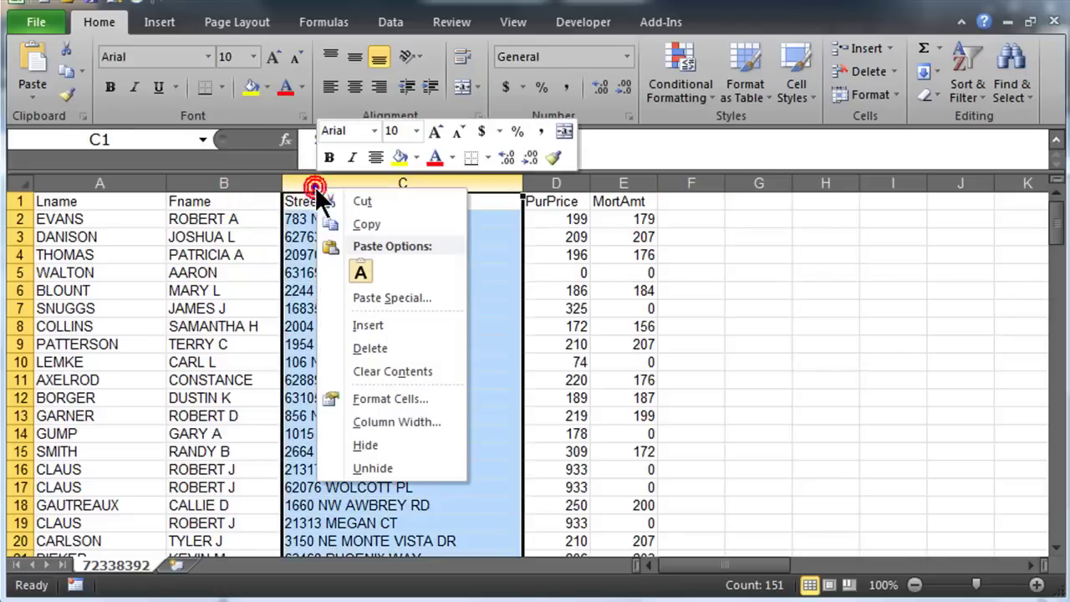
pyautogui.click(377, 327)
pyautogui.click(338, 202)
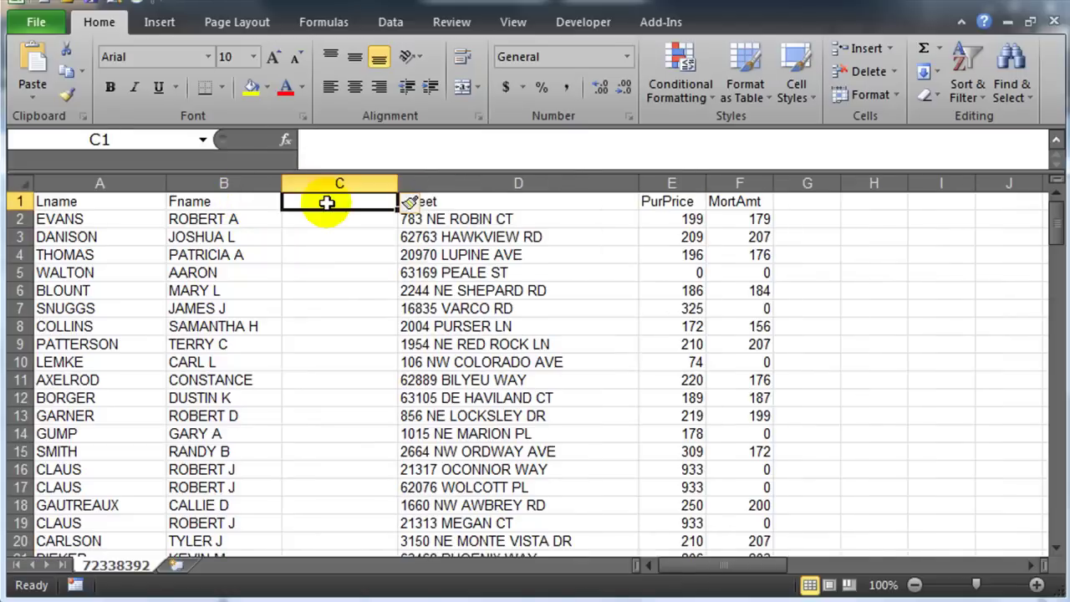
pyautogui.write('Full Name')
pyautogui.press('Return')
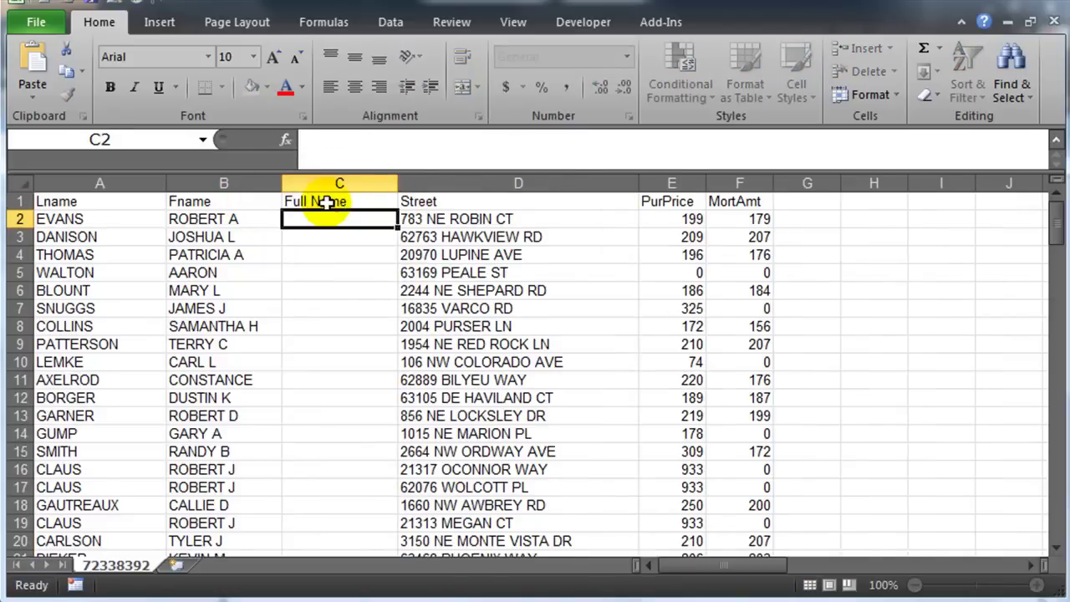
pyautogui.moveTo(397, 184); pyautogui.dragTo(533, 192)
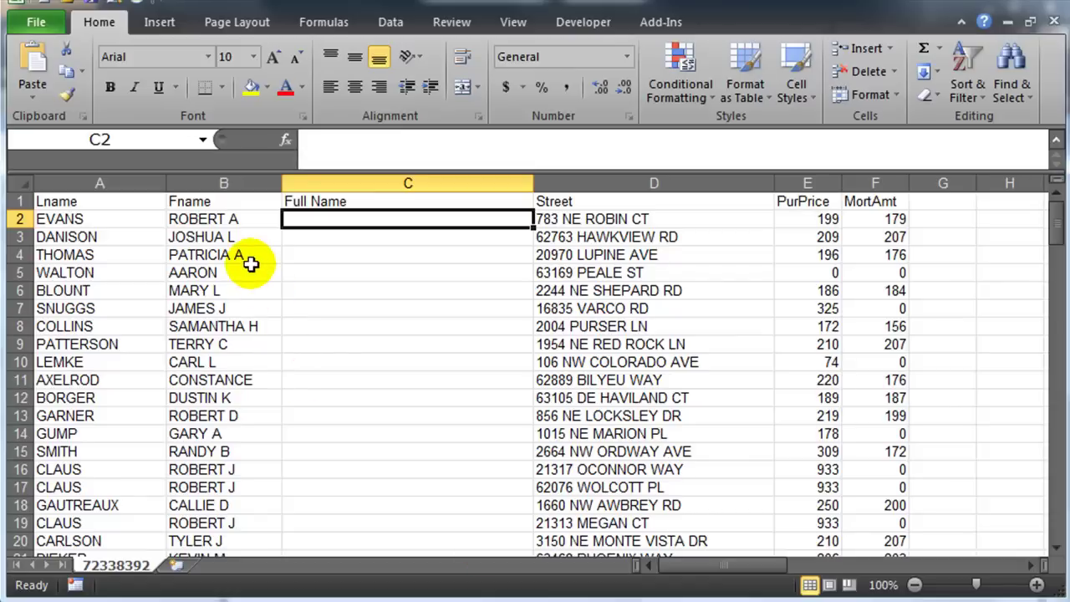
# - Select cell C2 under the Full Name heading, ready for a formula
pyautogui.click(68, 219)
pyautogui.click(84, 240)
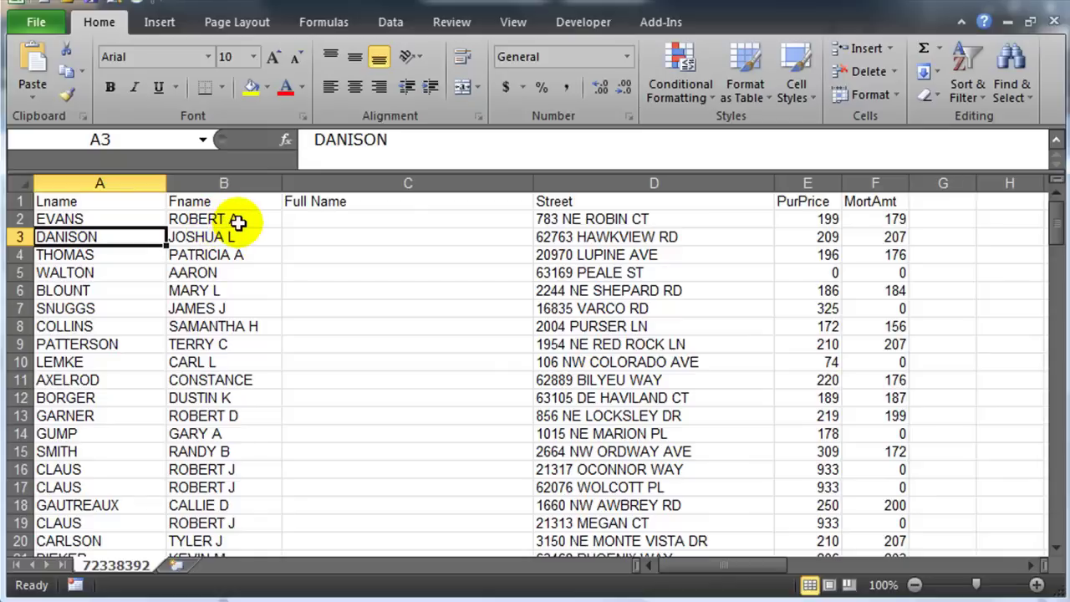
pyautogui.click(356, 234)
pyautogui.click(325, 220)
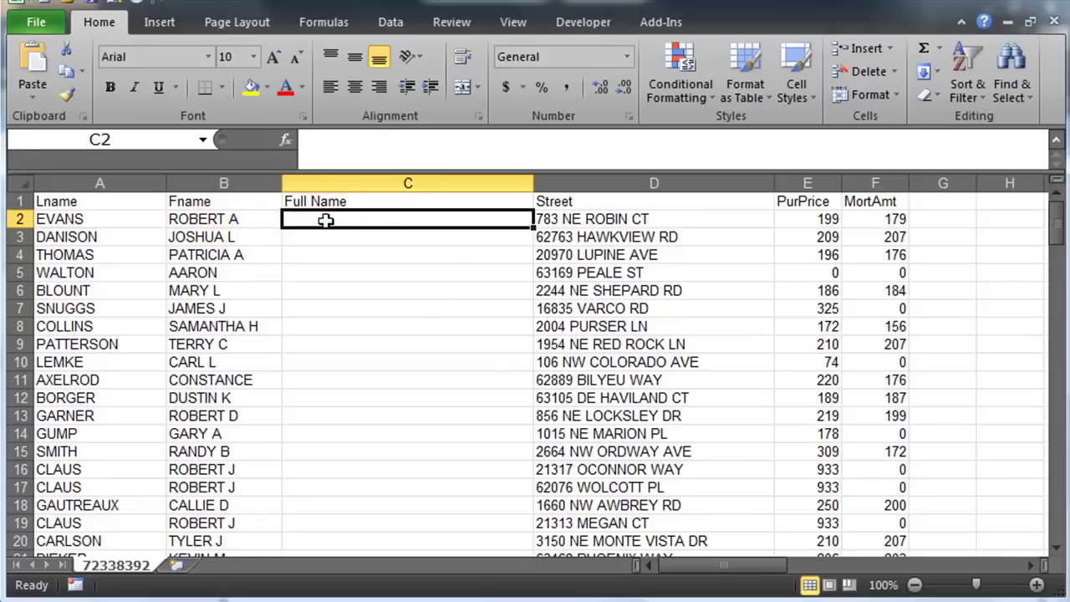
pyautogui.click(325, 220)
# - Search Excel Help for 'trim' and open the Trim Spaces for Excel result
pyautogui.moveTo(490, 320); pyautogui.dragTo(530, 92)
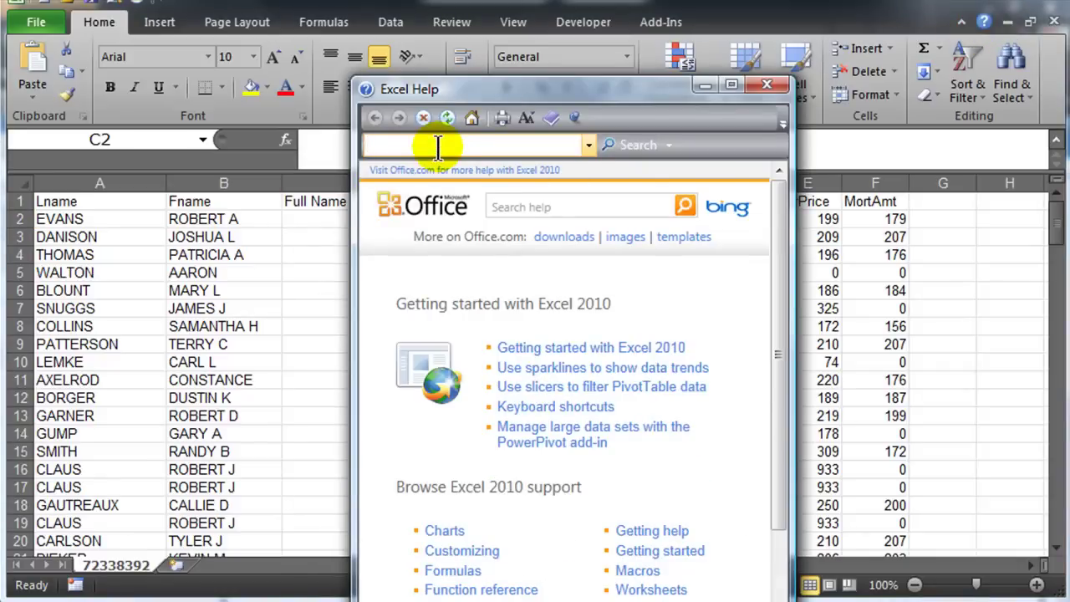
pyautogui.click(437, 147)
pyautogui.write('trim')
pyautogui.press('Return')
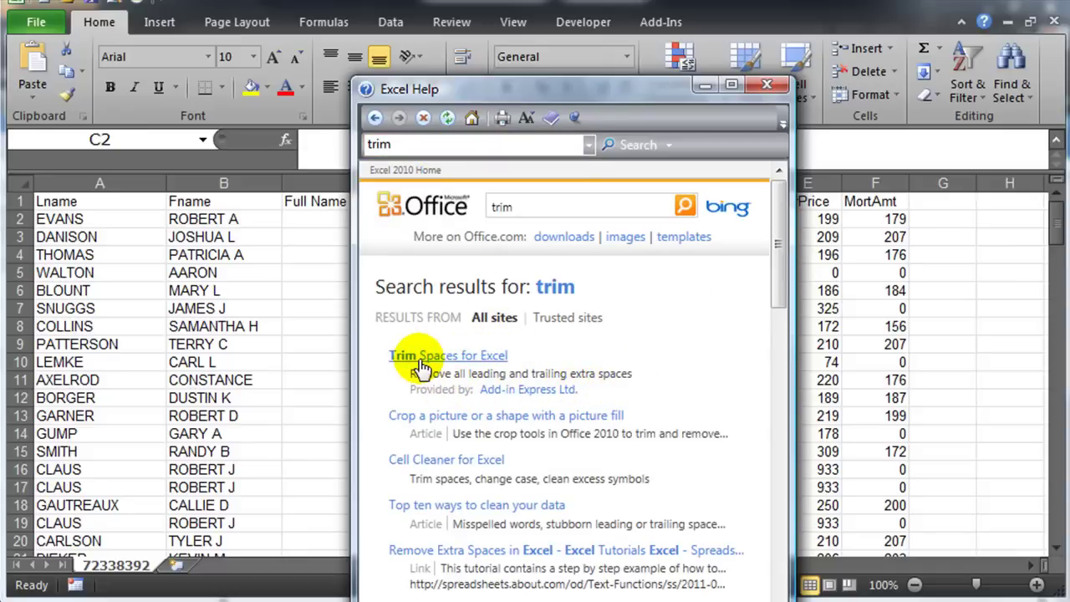
pyautogui.click(422, 366)
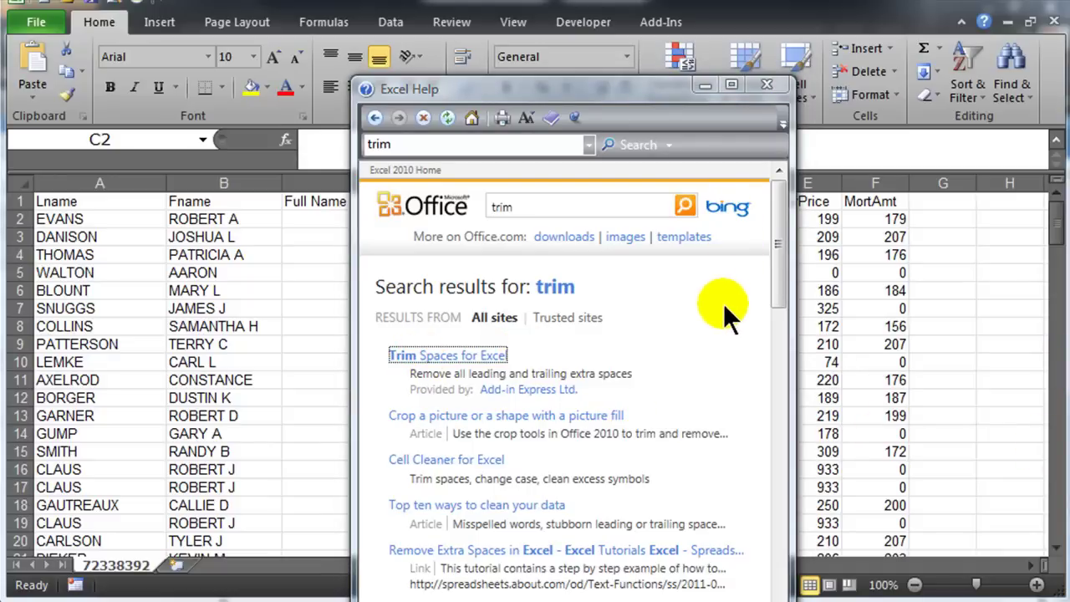
# - Close Help and enter =CONCATENATE(B2,A2) in cell C2
pyautogui.click(765, 86)
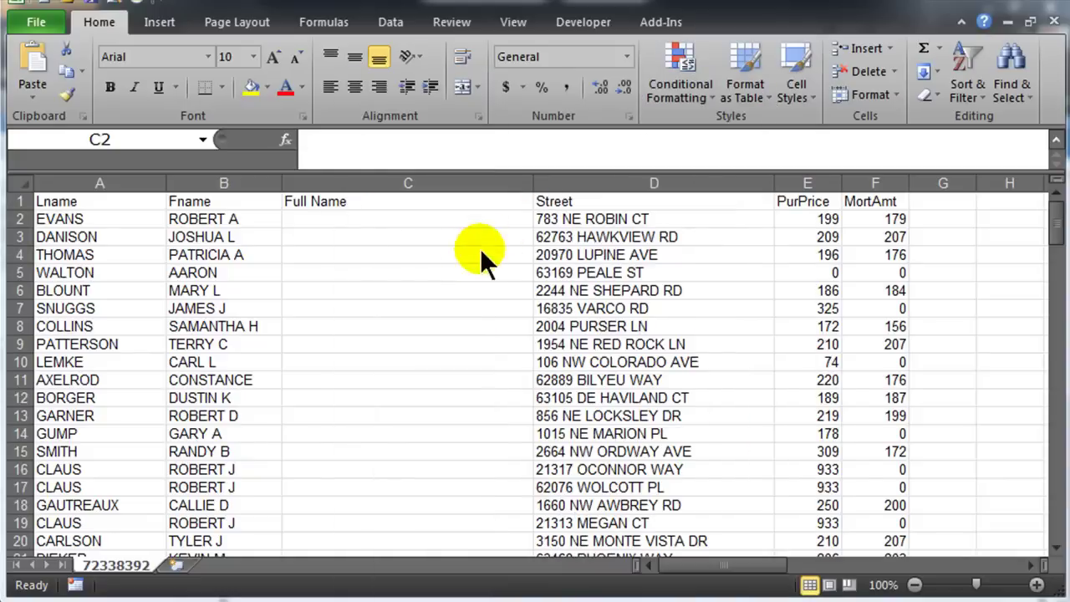
pyautogui.click(312, 269)
pyautogui.click(315, 220)
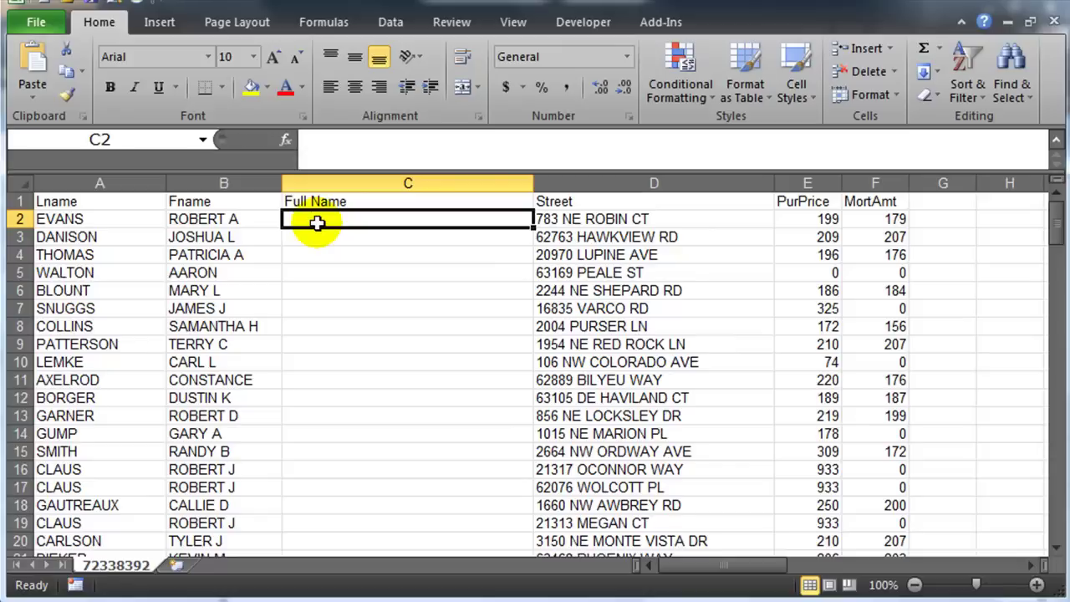
pyautogui.write('=')
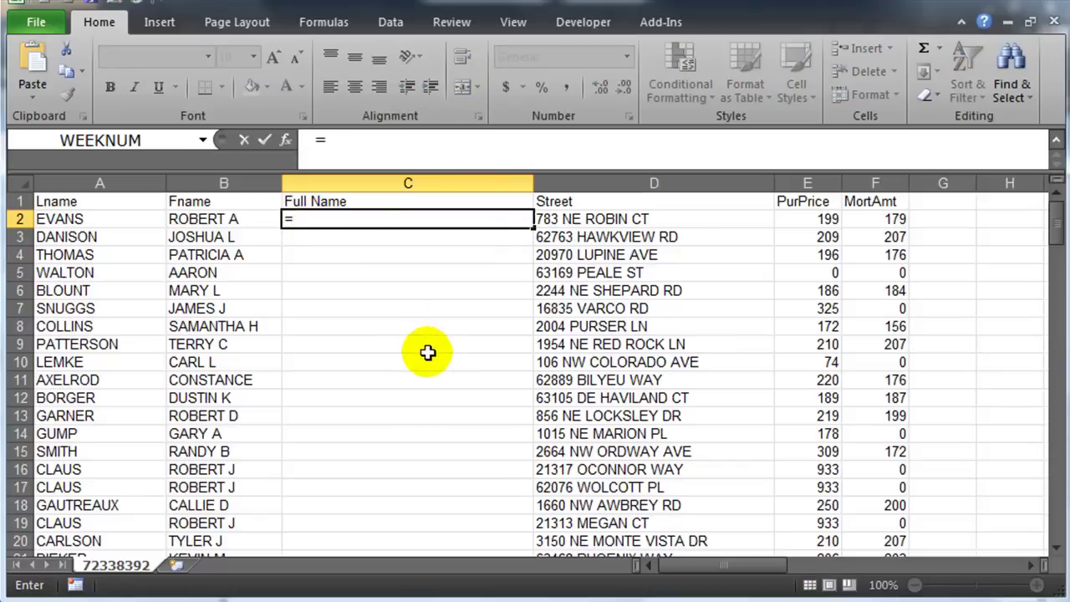
pyautogui.write('con')
pyautogui.press('Tab')
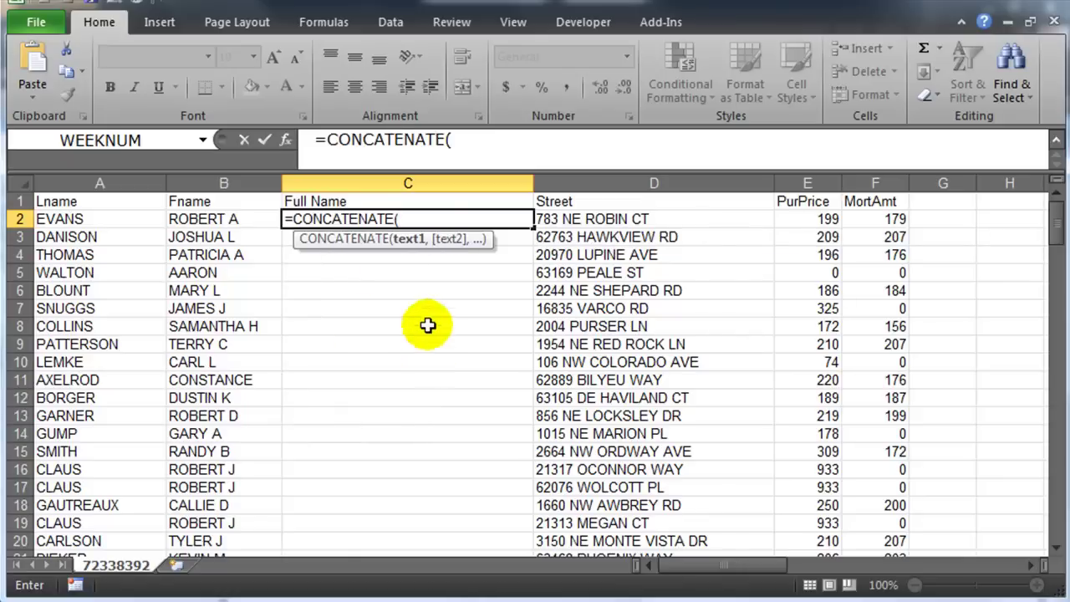
pyautogui.click(222, 219)
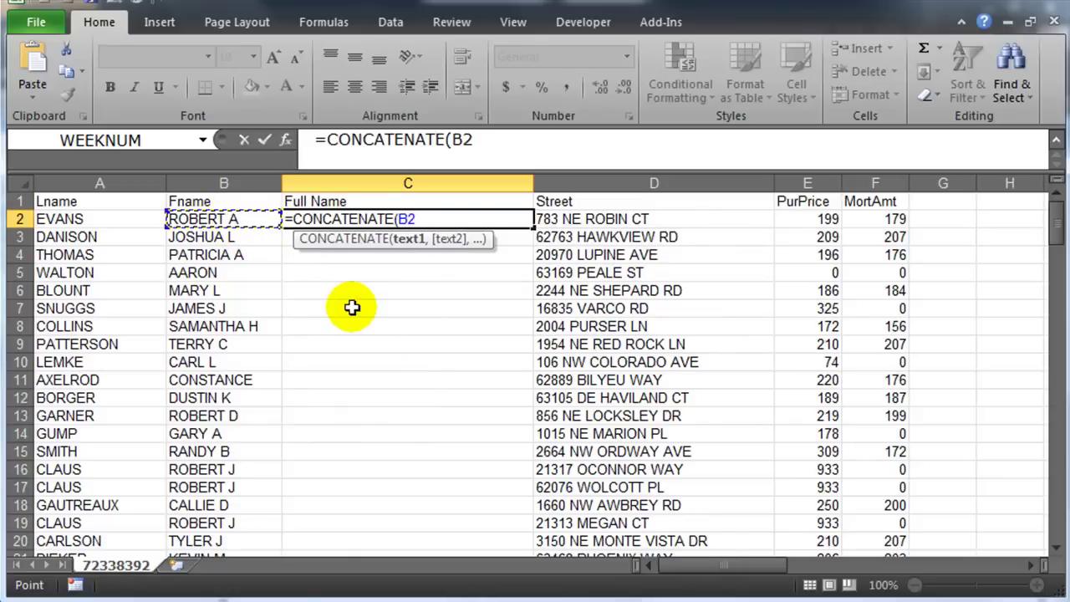
pyautogui.write(',')
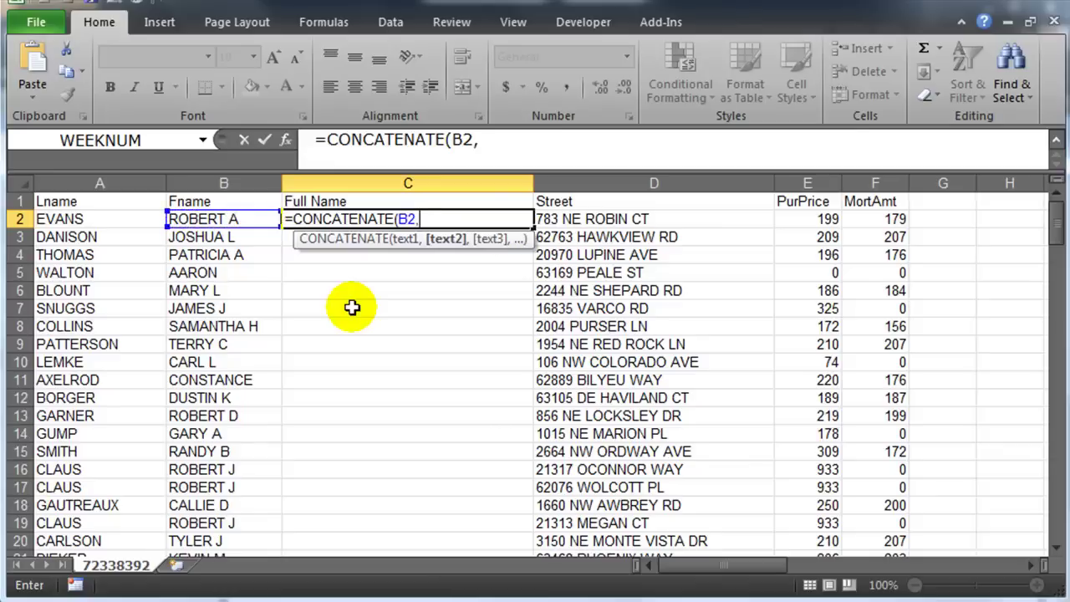
pyautogui.click(100, 220)
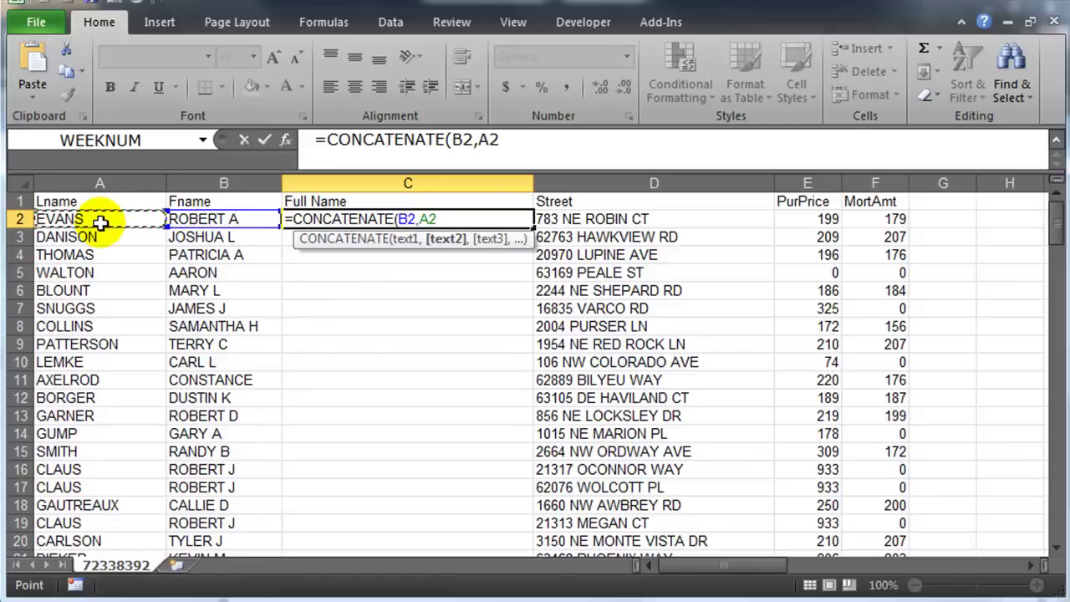
pyautogui.write(')')
pyautogui.press('Return')
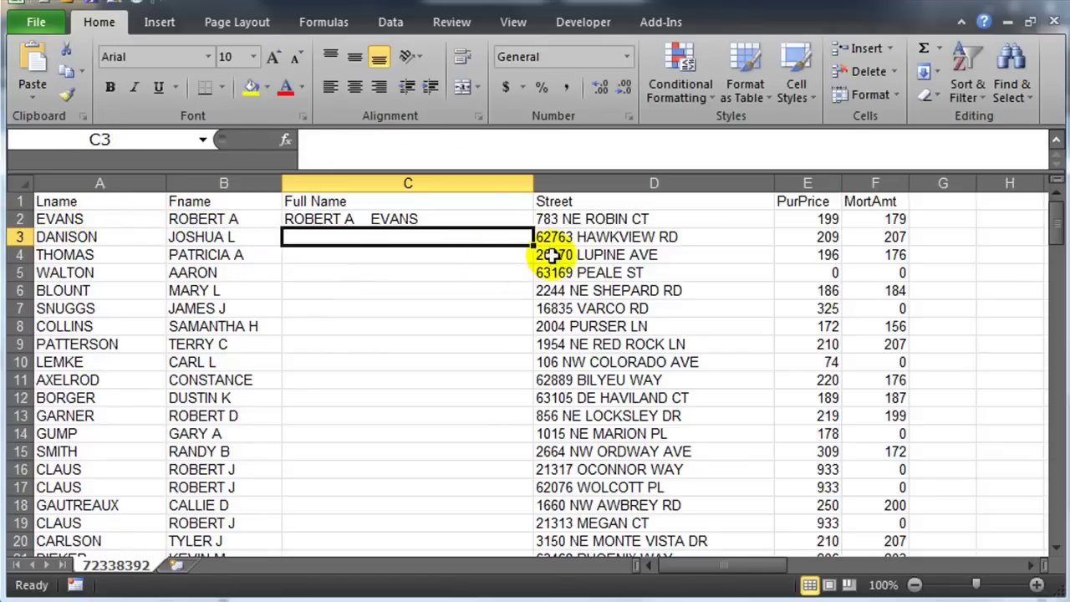
# - Copy the CONCATENATE formula down the whole Full Name column
pyautogui.click(490, 218)
pyautogui.doubleClick(532, 227)
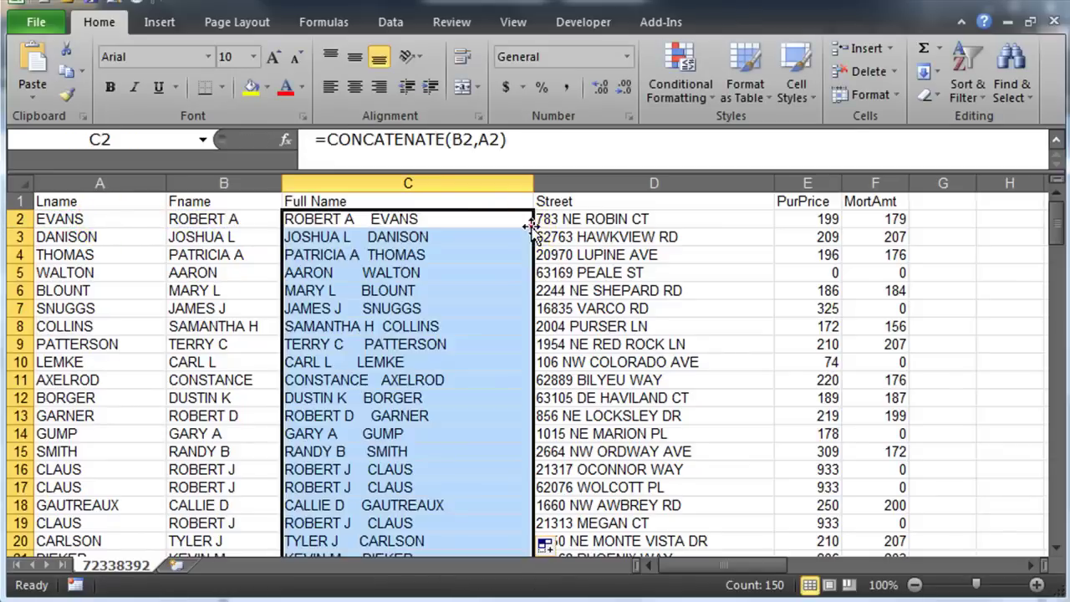
pyautogui.click(471, 275)
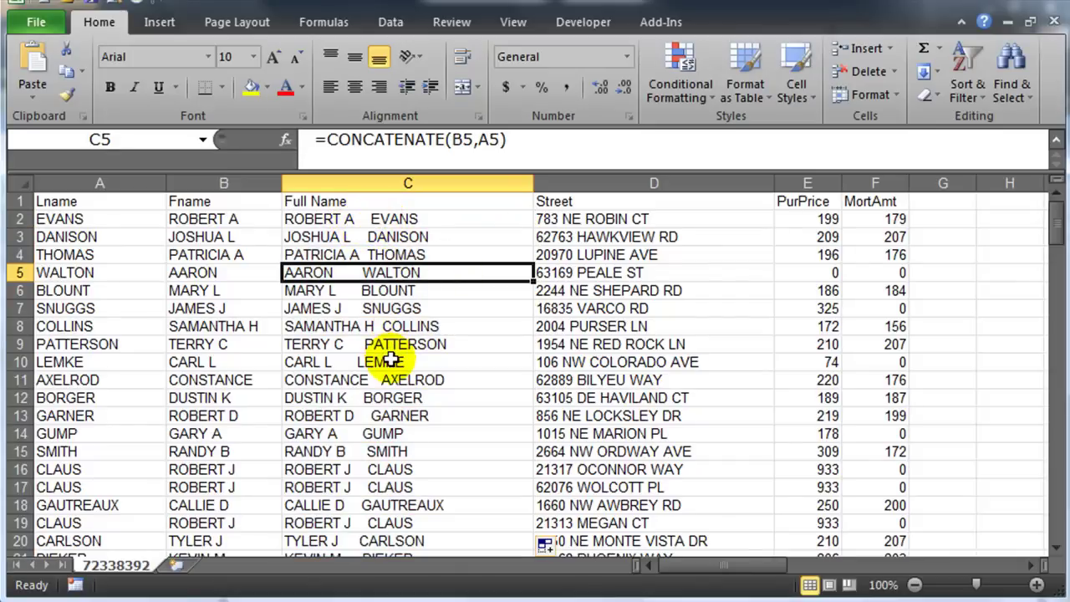
# - Change C2's formula to =CONCATENATE(A2,", ",B2)
pyautogui.doubleClick(378, 219)
pyautogui.moveTo(397, 219); pyautogui.dragTo(434, 219)
pyautogui.write('A2')
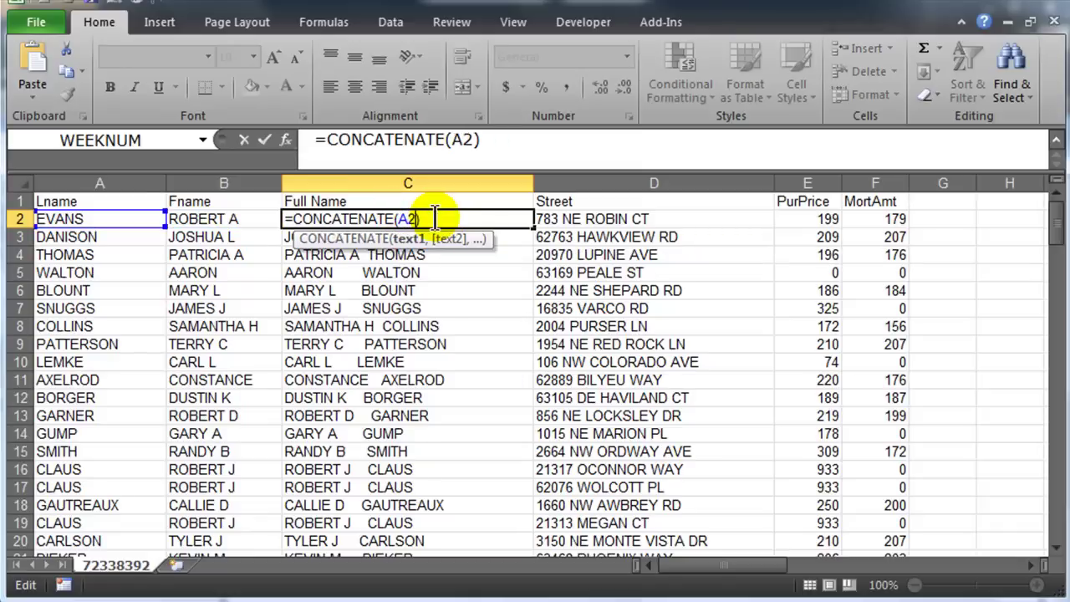
pyautogui.write(',"')
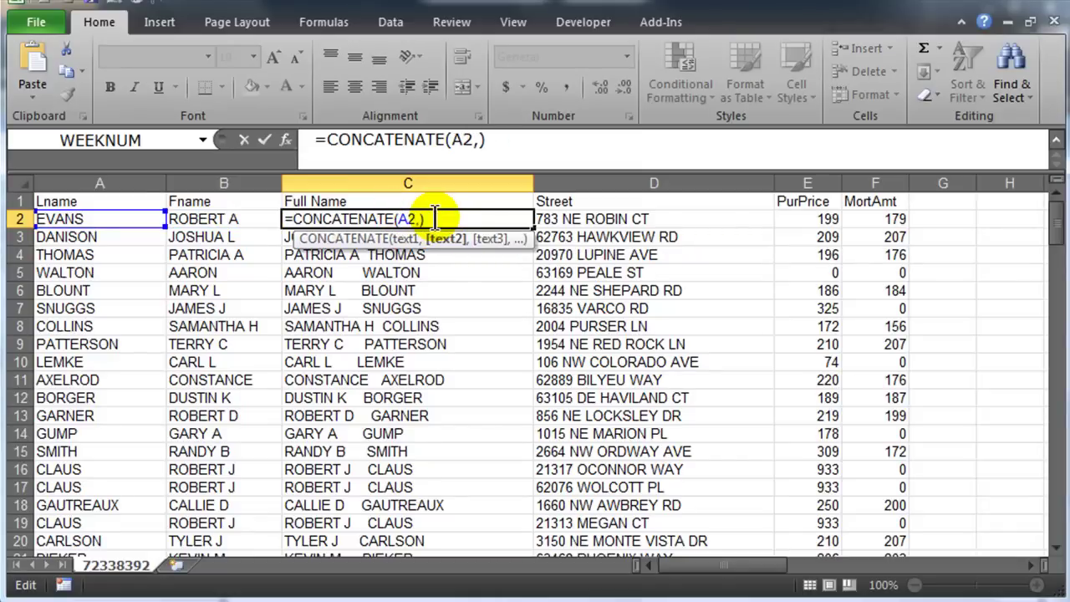
pyautogui.write(', ",')
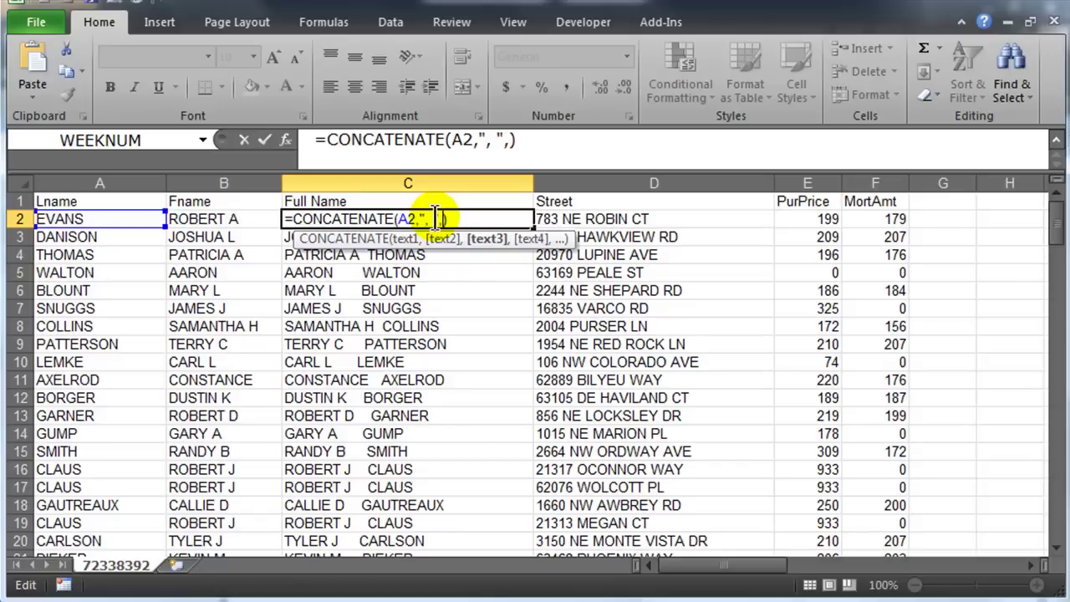
pyautogui.click(255, 217)
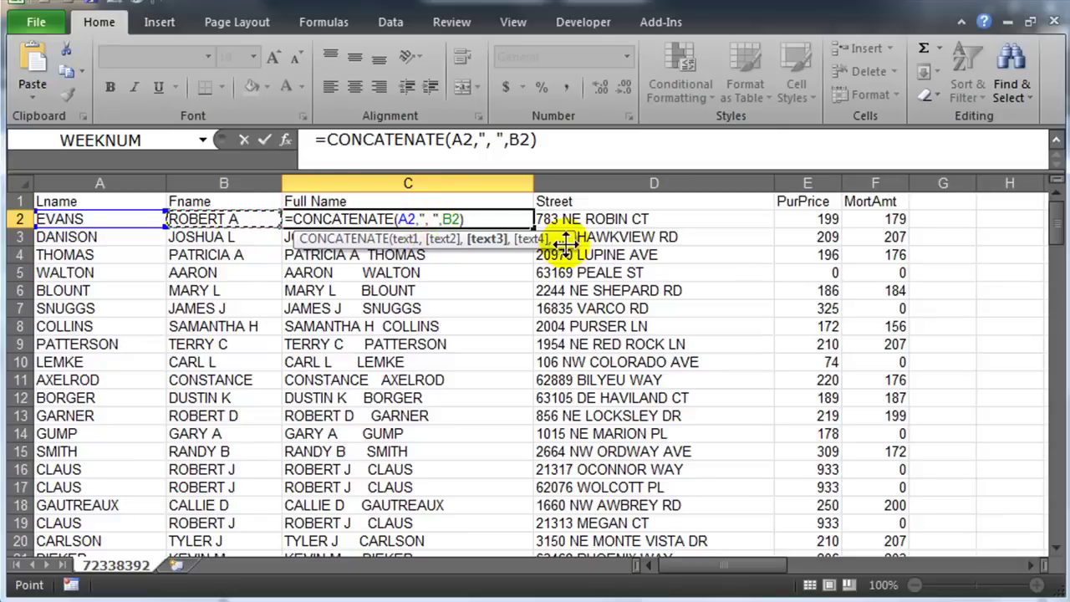
pyautogui.press('Return')
# - Fill the reordered formula down column C and check the results in rows 4 and 5
pyautogui.click(514, 219)
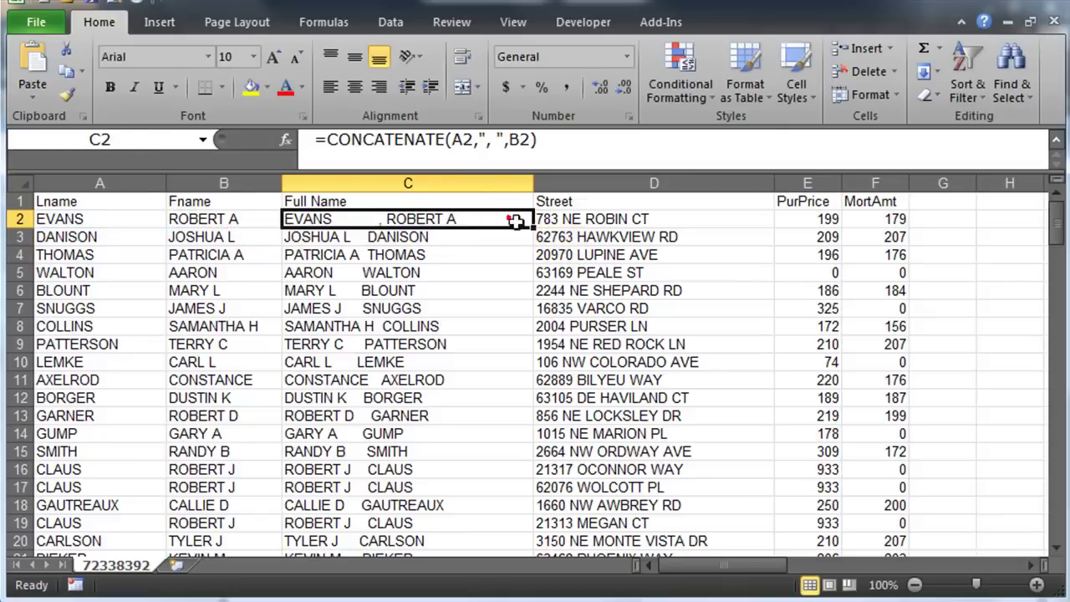
pyautogui.doubleClick(531, 226)
pyautogui.click(435, 276)
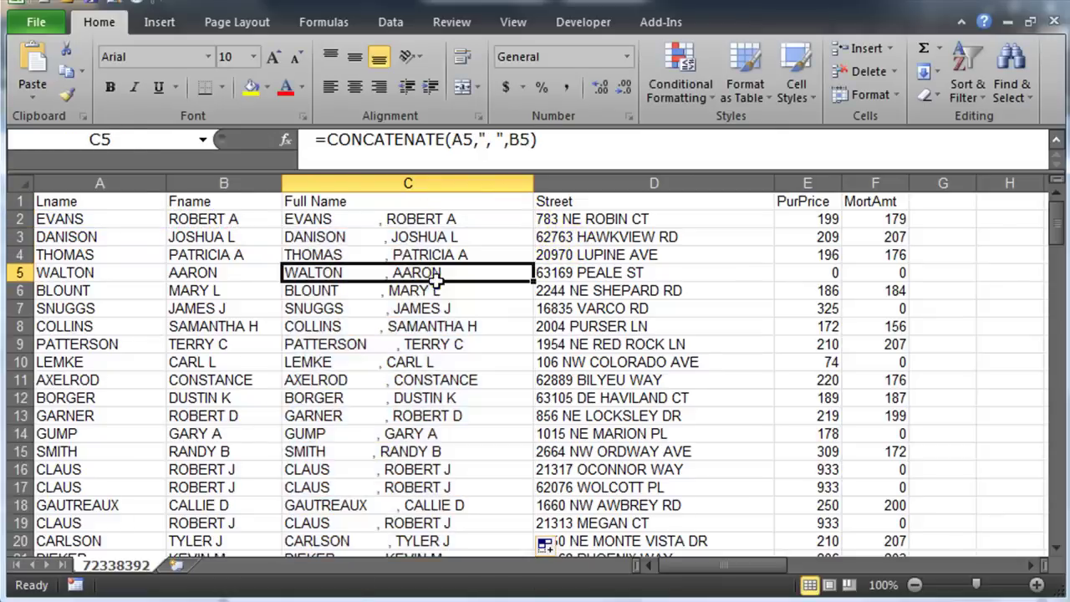
pyautogui.click(380, 219)
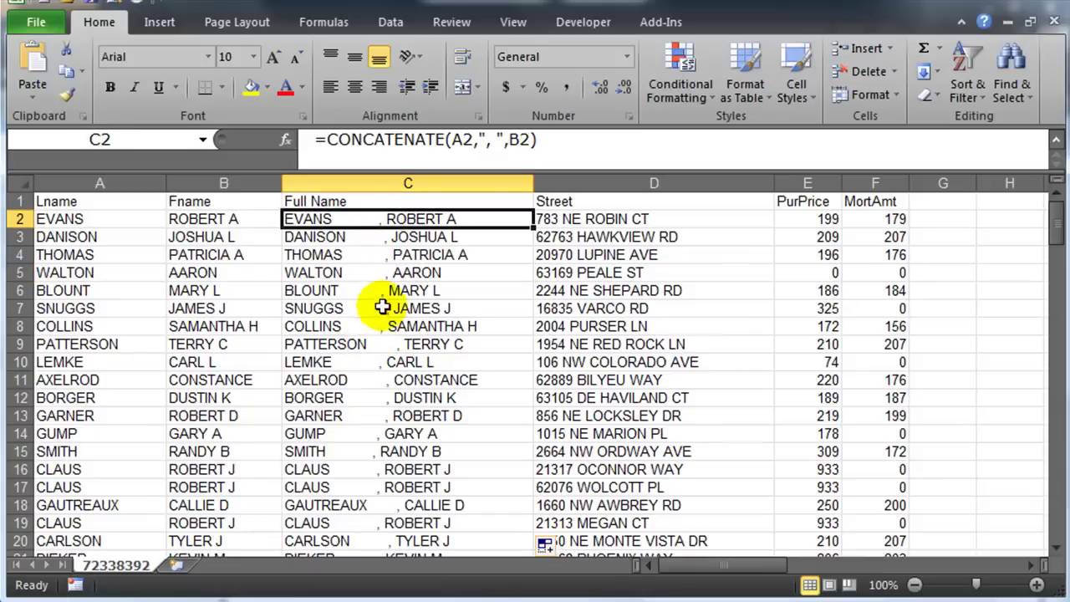
pyautogui.click(357, 255)
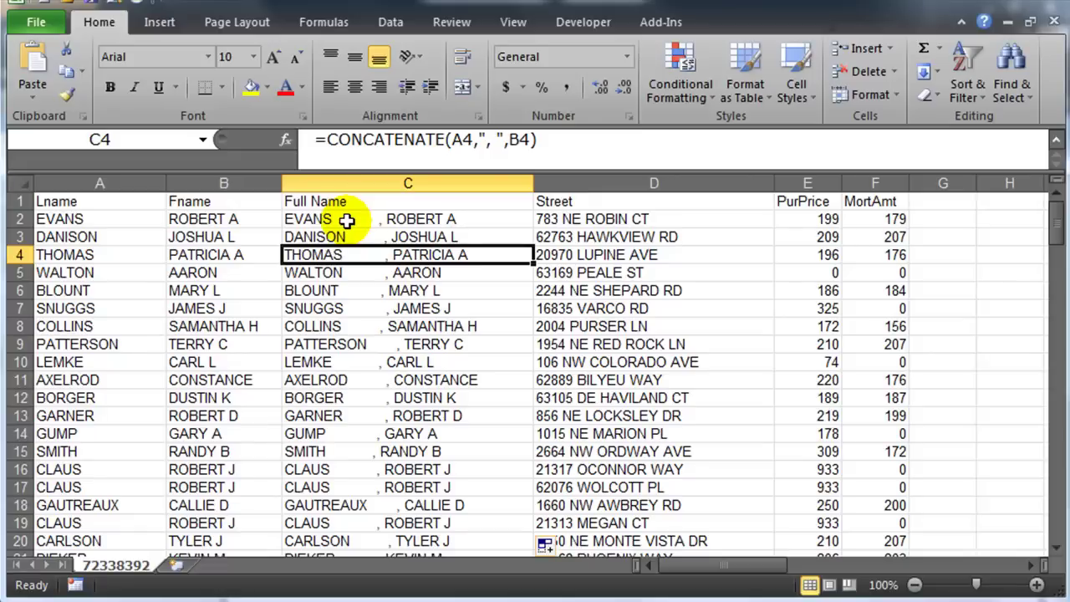
# - Zoom the sheet in for easier reading and select the Full Name formula in C2
pyautogui.click(1037, 585)
pyautogui.click(1036, 586)
pyautogui.click(1037, 585)
pyautogui.click(1037, 585)
pyautogui.moveTo(719, 565); pyautogui.dragTo(616, 572)
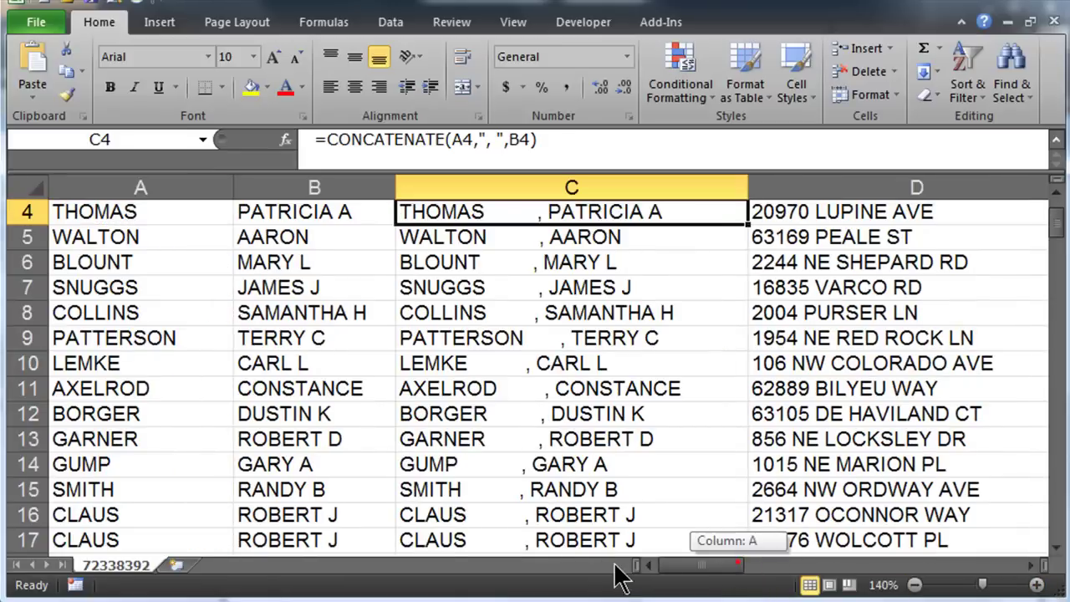
pyautogui.scroll(1, 734, 554)
pyautogui.click(520, 230)
pyautogui.doubleClick(483, 237)
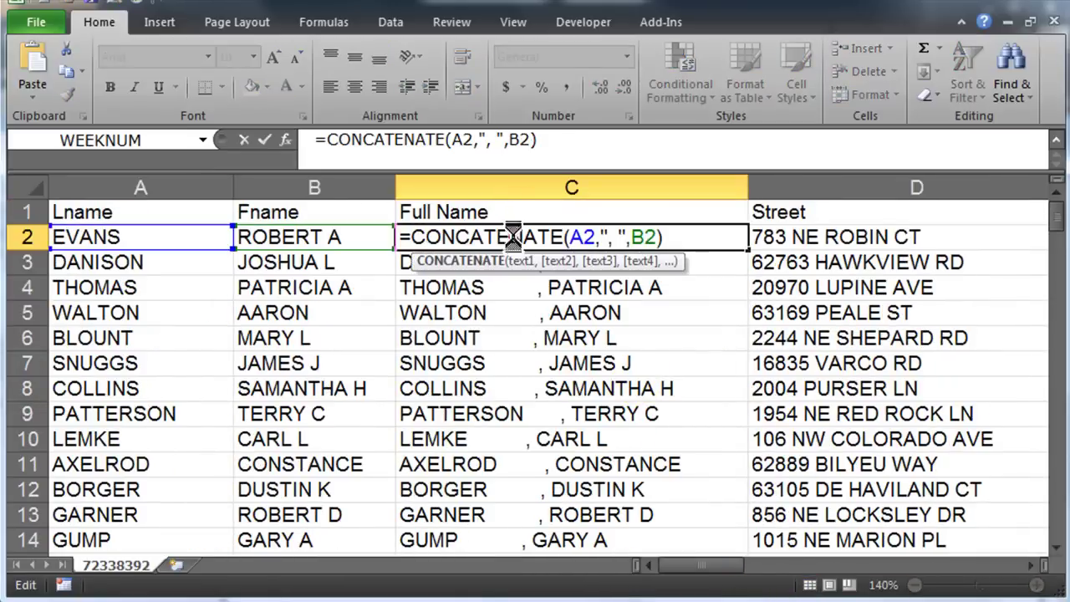
pyautogui.click(569, 237)
pyautogui.doubleClick(576, 237)
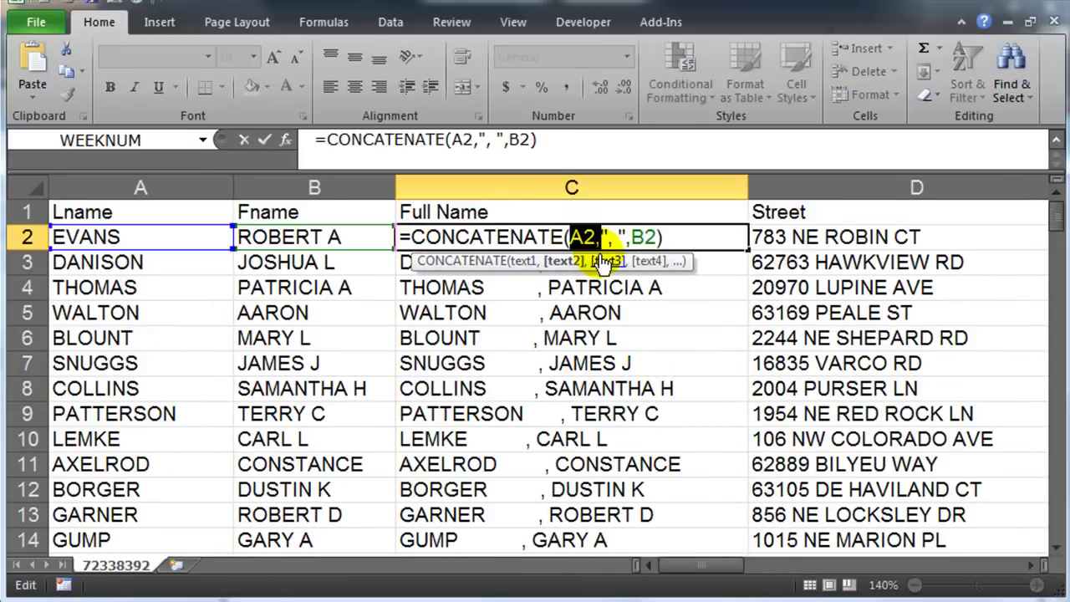
pyautogui.press('Escape')
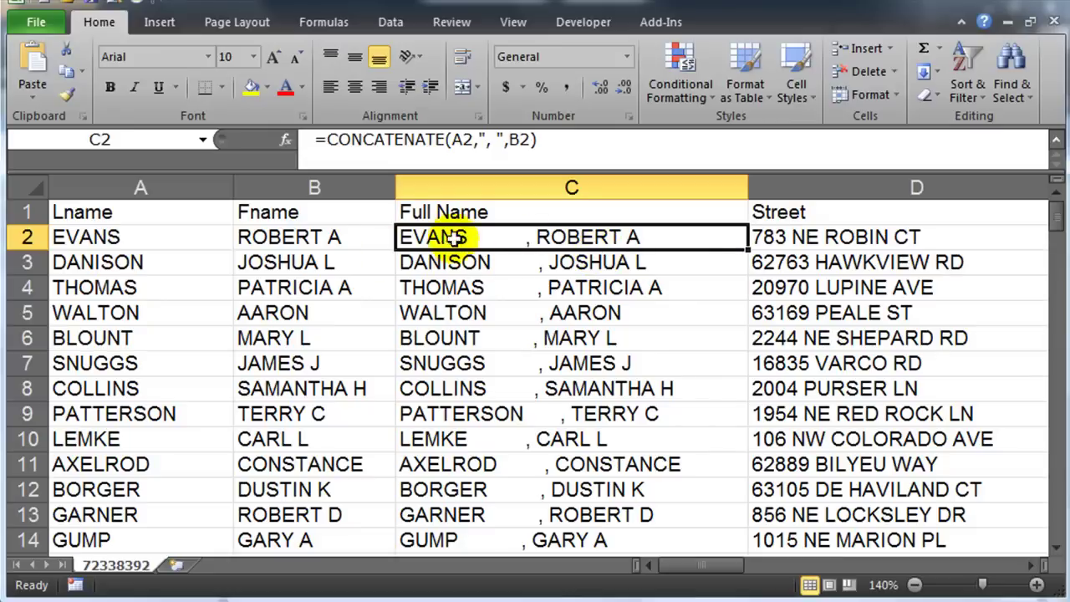
# - Edit C2 to =CONCATENATE(TRIM(A2),", ",TRIM(B2))
pyautogui.doubleClick(614, 239)
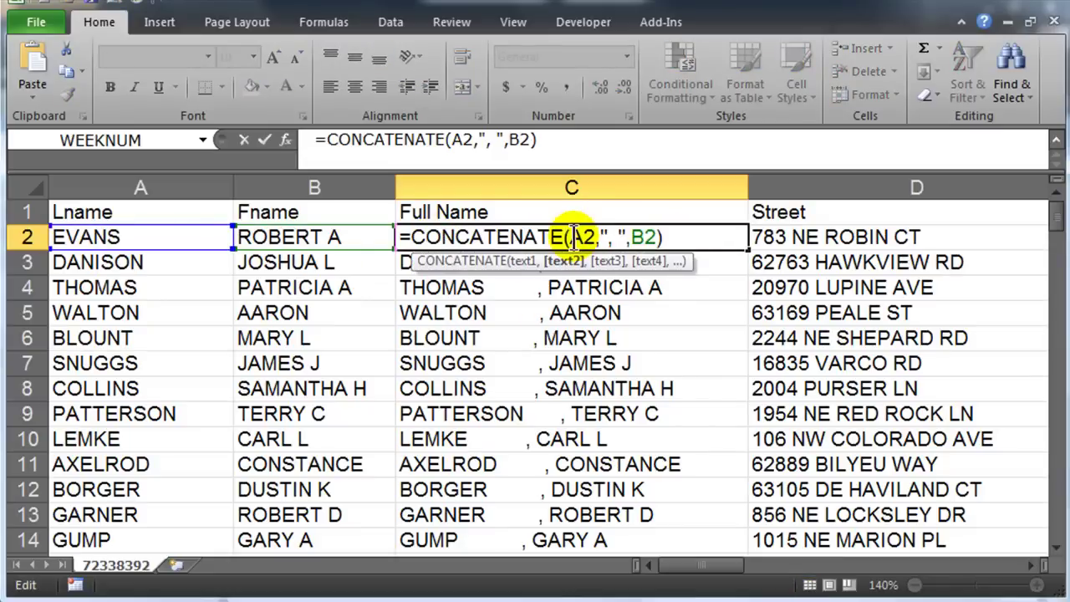
pyautogui.click(569, 238)
pyautogui.write('trim(')
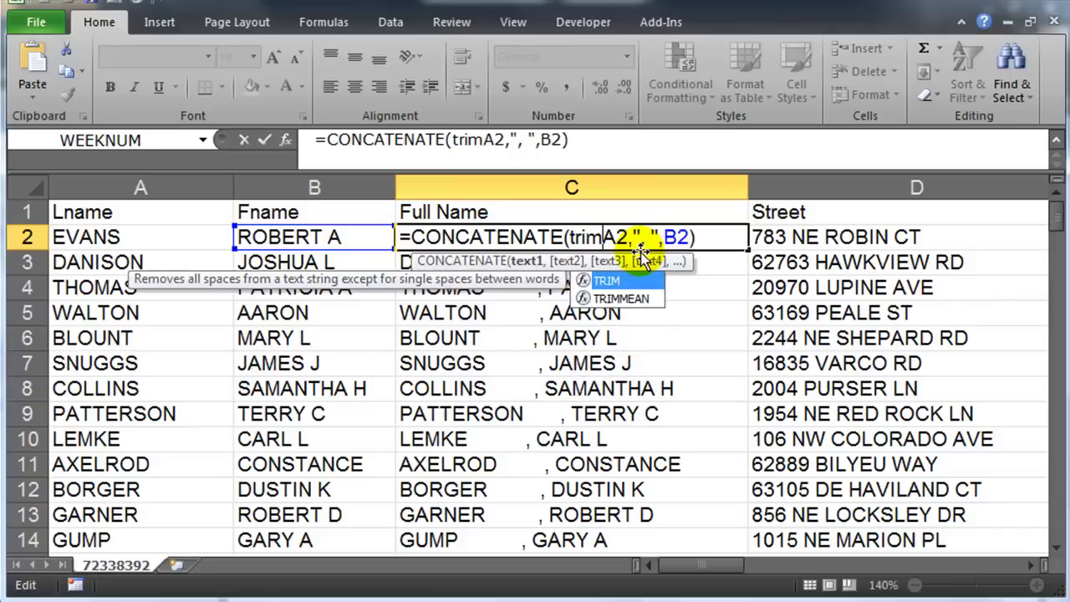
pyautogui.click(634, 238)
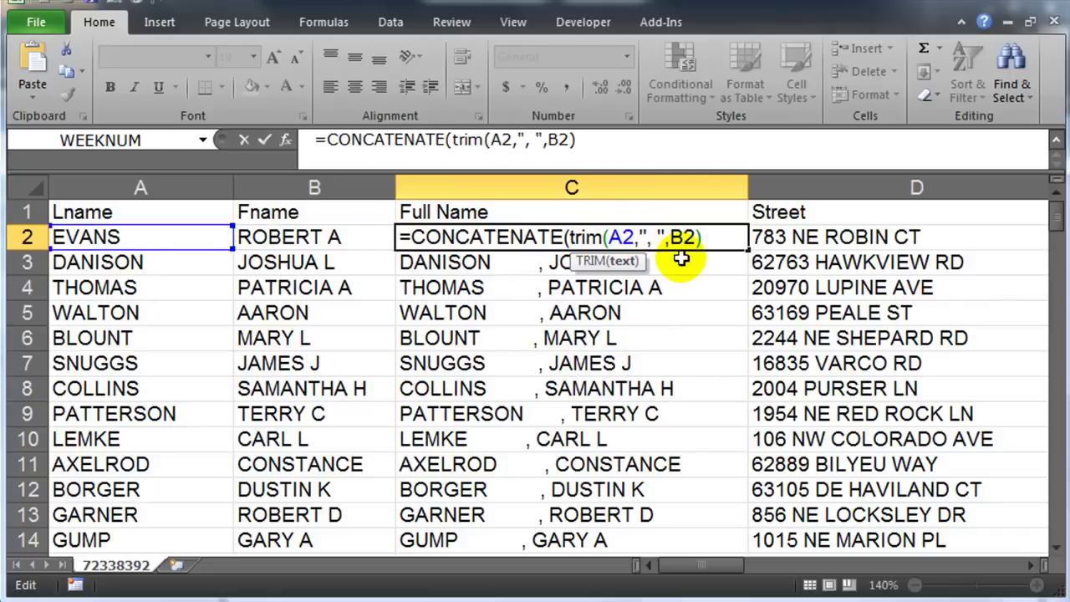
pyautogui.write(')')
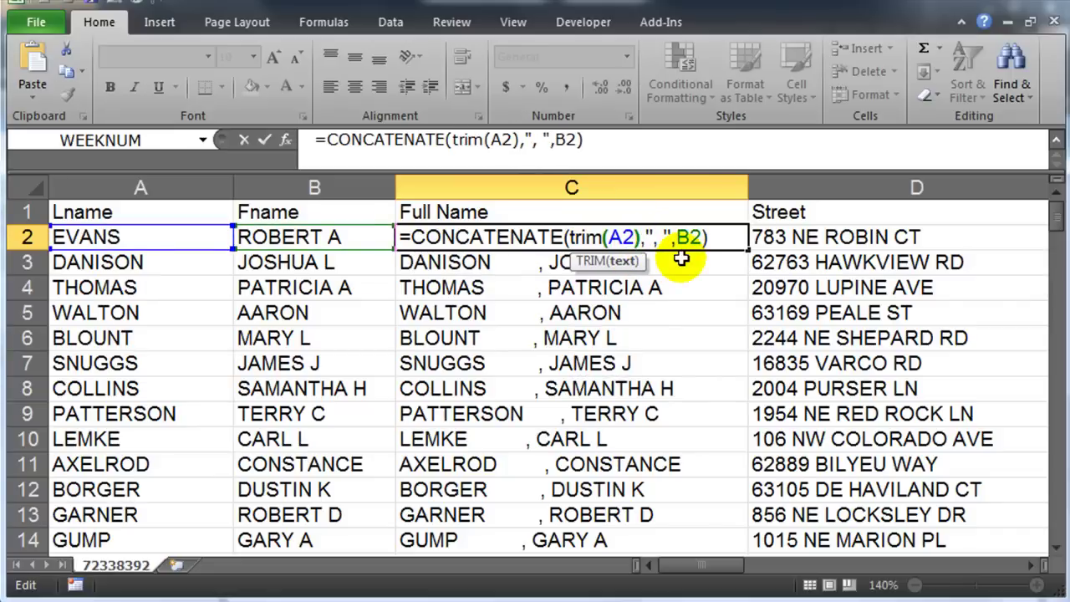
pyautogui.click(677, 238)
pyautogui.write('tr')
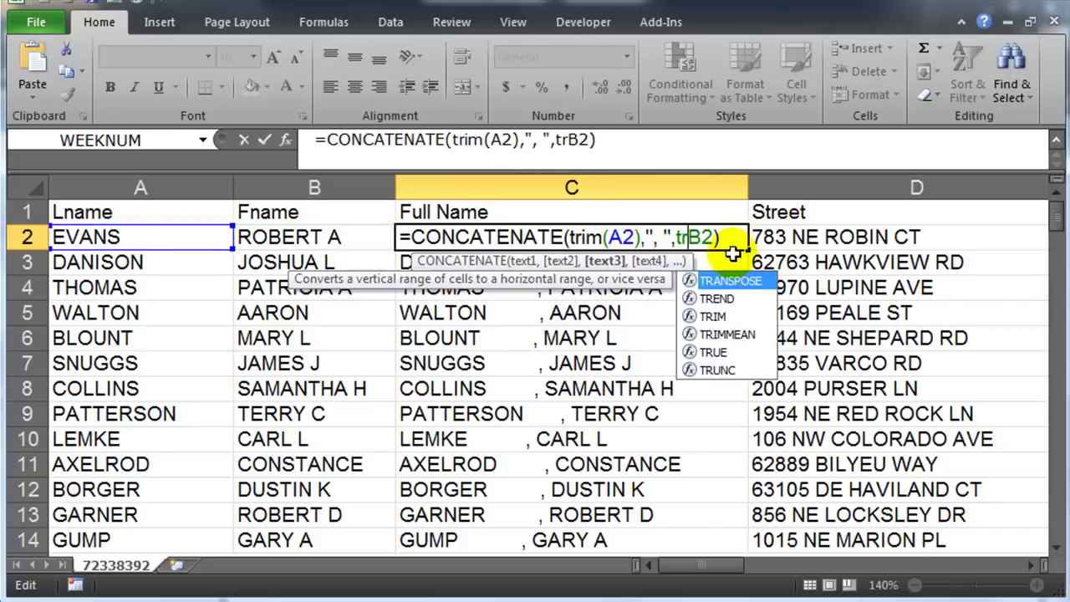
pyautogui.write('im(')
pyautogui.press('Right')
pyautogui.press('Right')
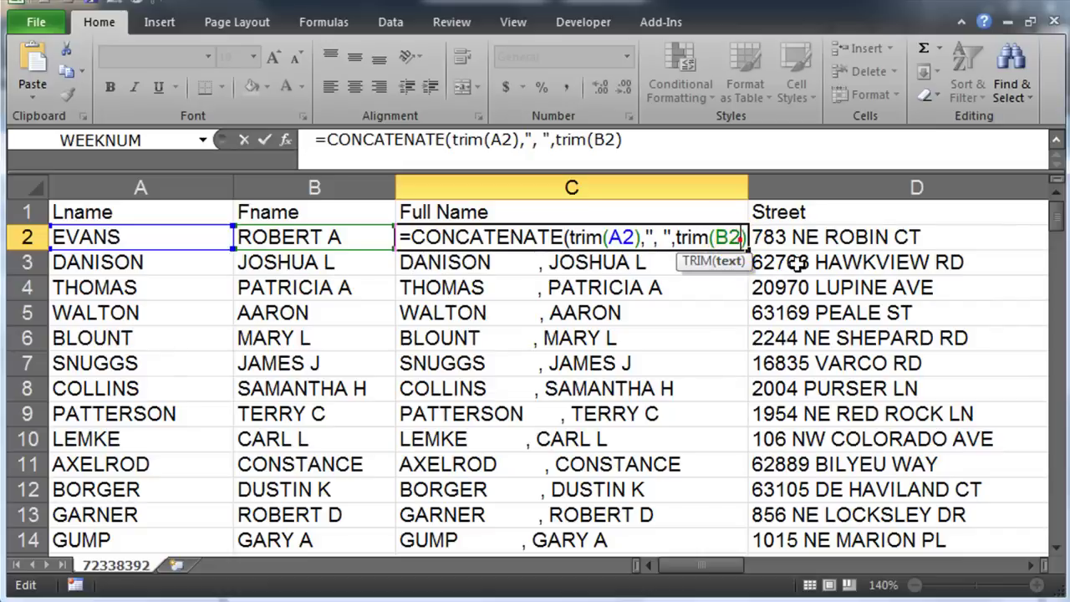
pyautogui.write(')')
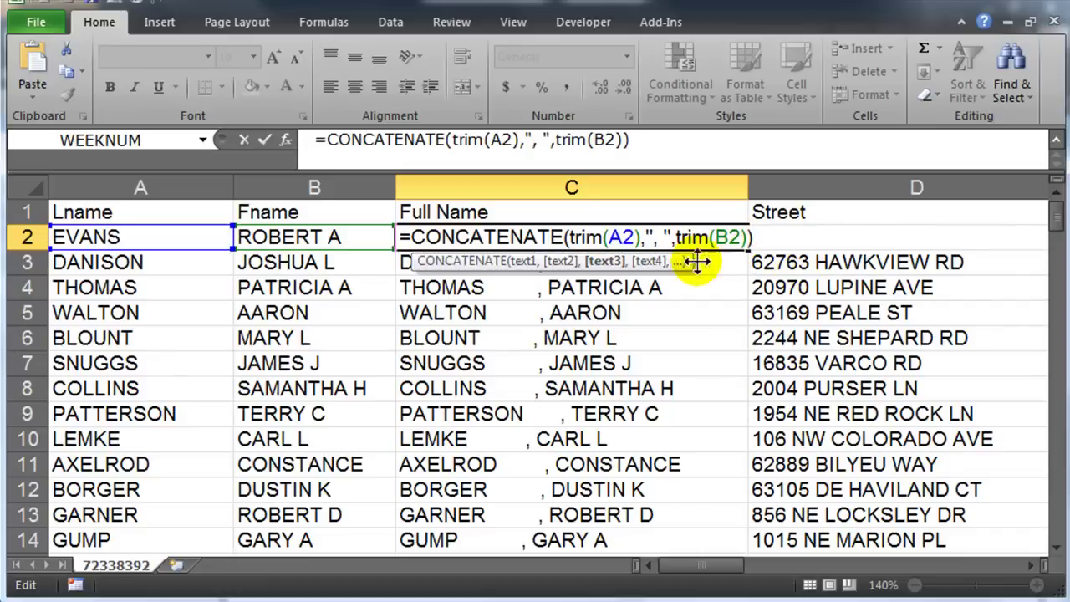
pyautogui.moveTo(569, 237); pyautogui.dragTo(748, 237)
pyautogui.press('Return')
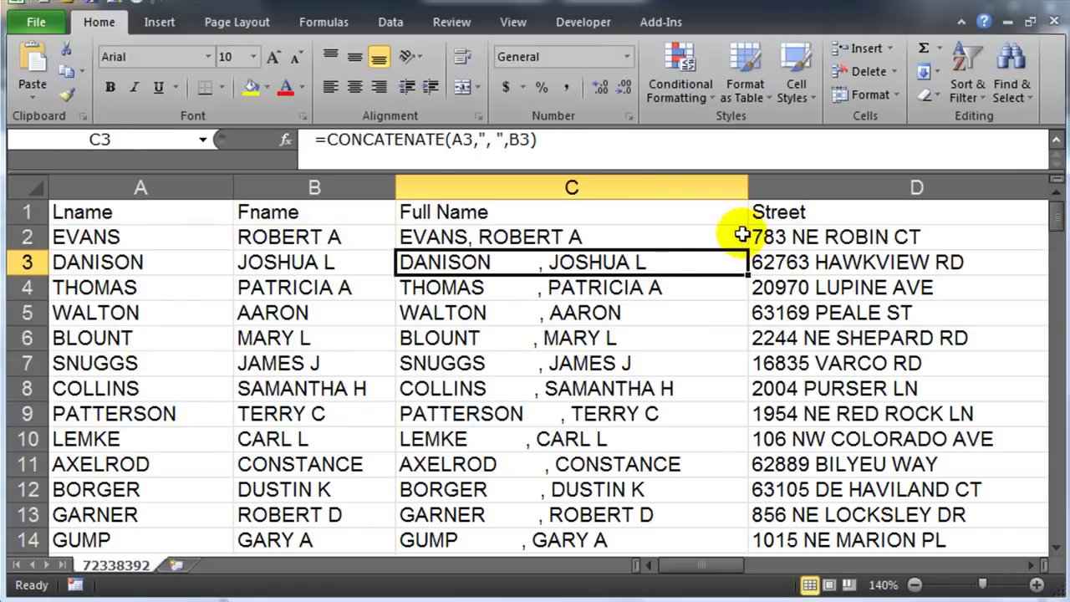
# - Fill the trimmed Full Name formula down the column and check row 5
pyautogui.click(675, 239)
pyautogui.doubleClick(748, 248)
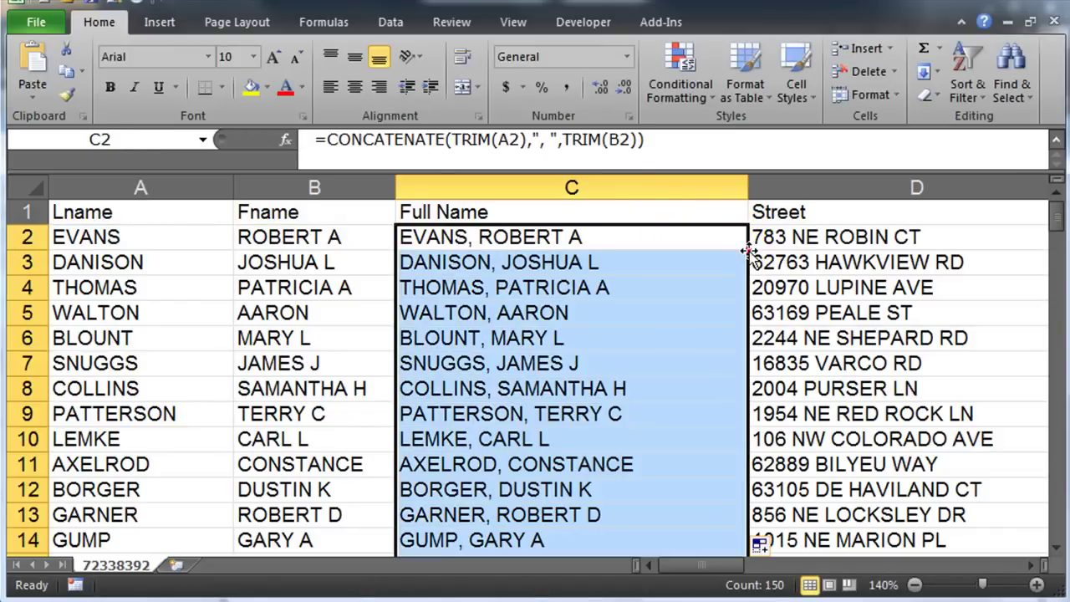
pyautogui.click(501, 306)
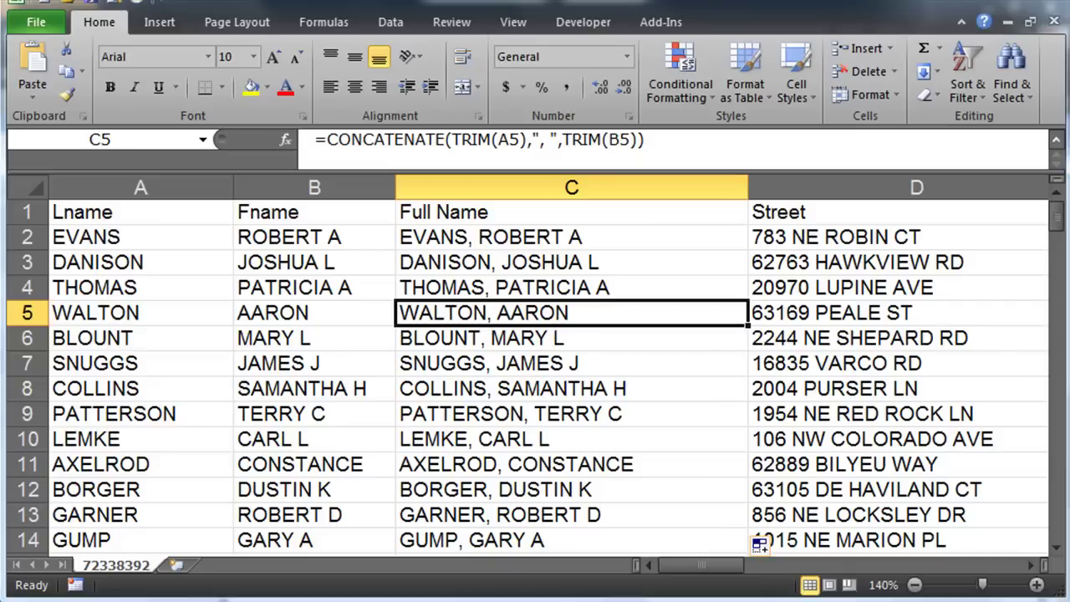
# - Insert a new column before Street headed 'Middle Initial'
pyautogui.click(780, 187)
pyautogui.rightClick(780, 189)
pyautogui.click(836, 326)
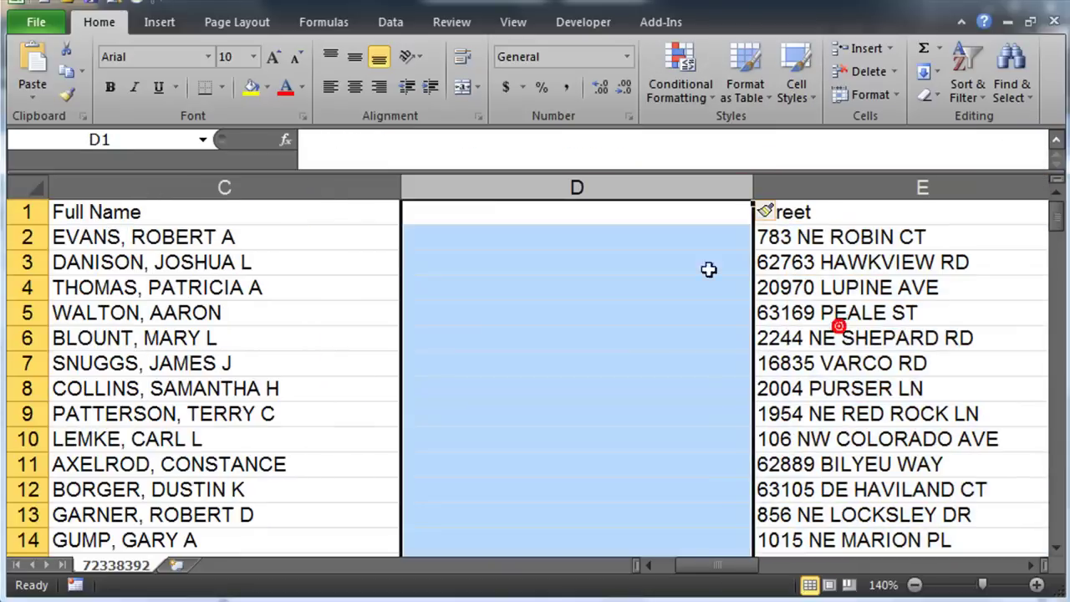
pyautogui.click(547, 214)
pyautogui.write('Midd')
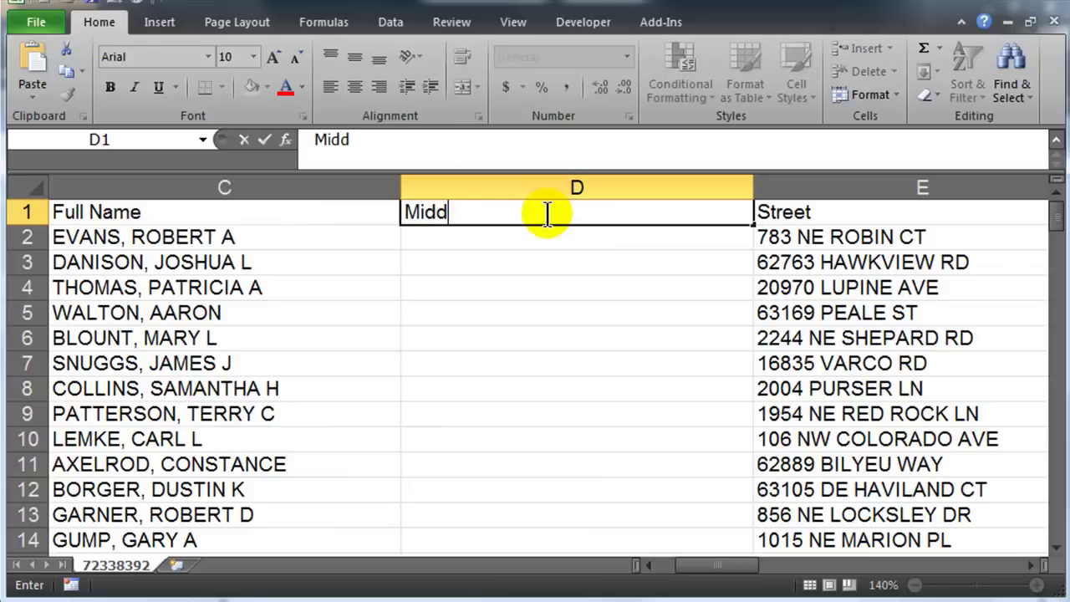
pyautogui.write('le Initial')
pyautogui.press('Return')
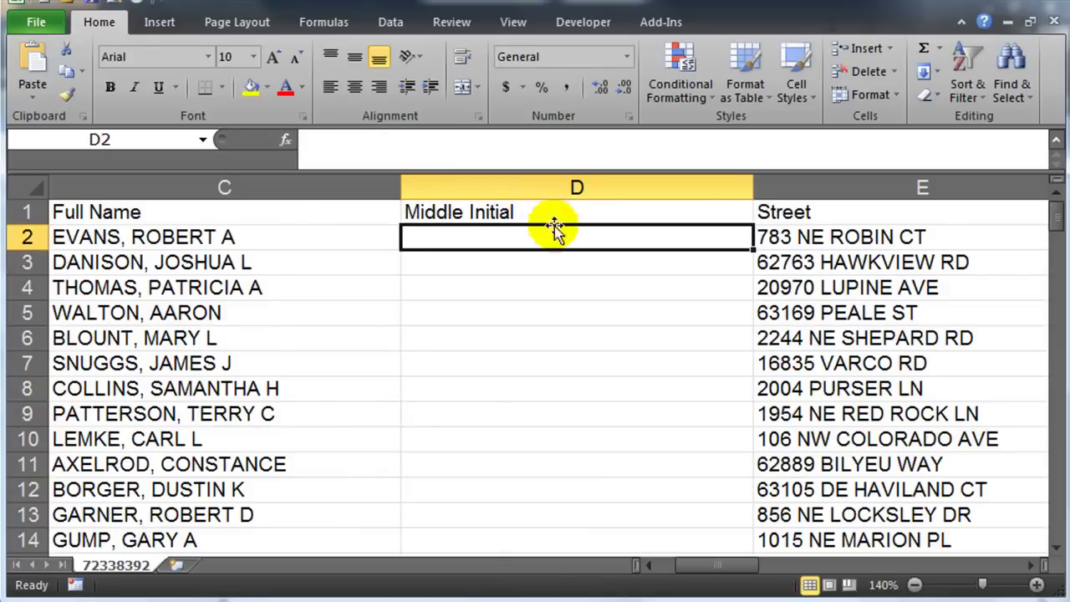
pyautogui.moveTo(745, 566); pyautogui.dragTo(683, 566)
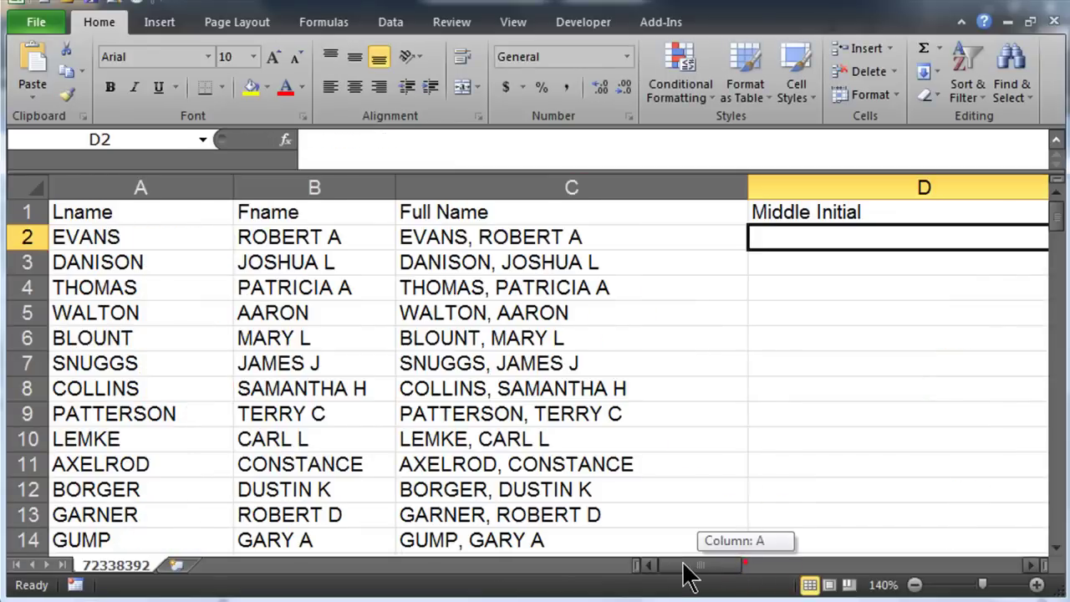
# - Hide the Full Name column
pyautogui.click(520, 188)
pyautogui.rightClick(522, 189)
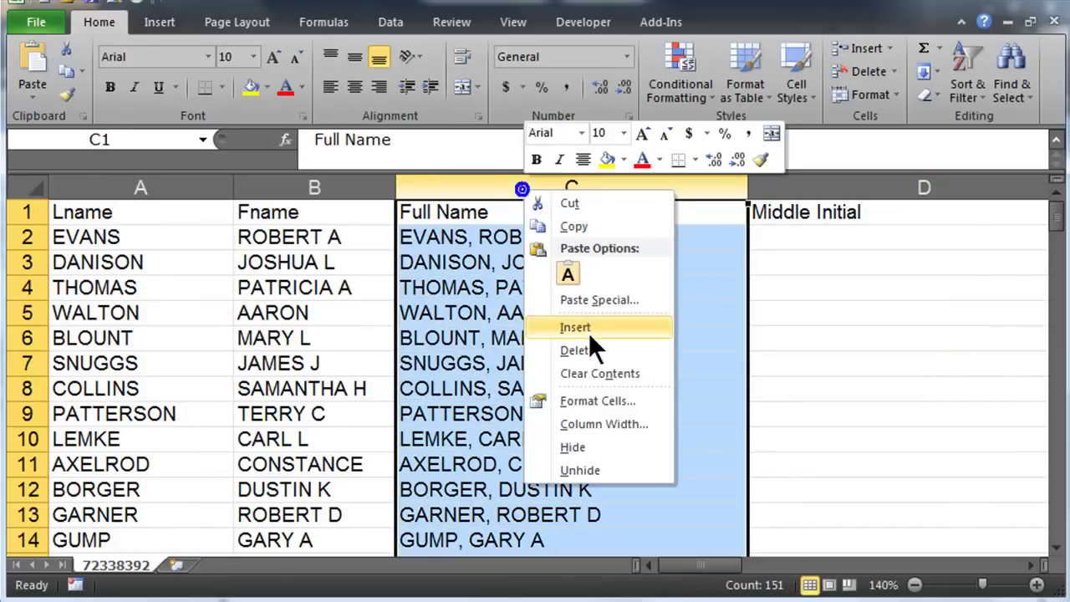
pyautogui.click(591, 445)
pyautogui.click(654, 569)
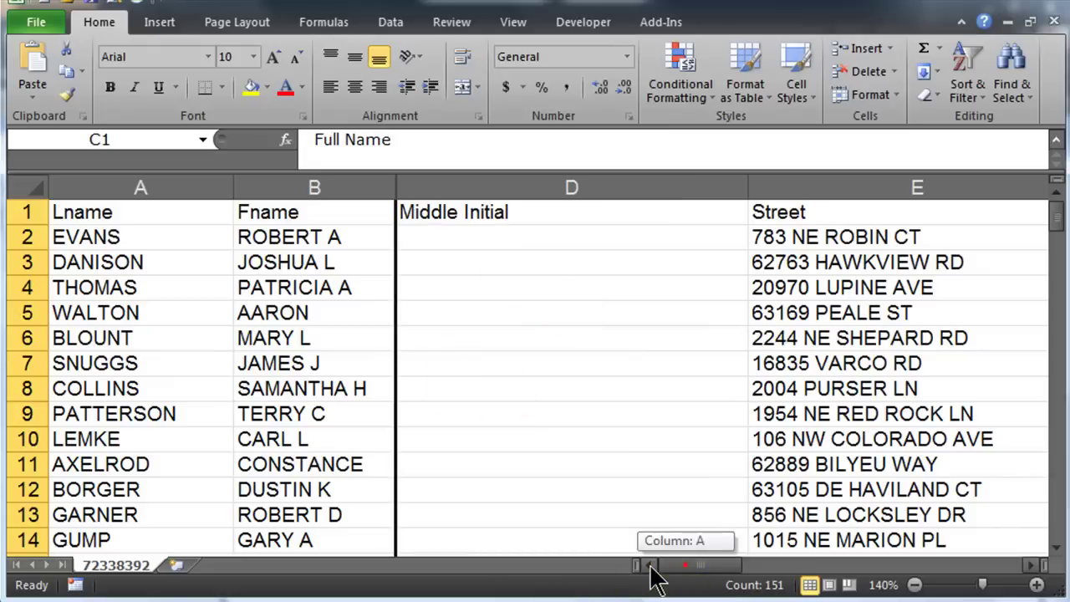
pyautogui.click(261, 339)
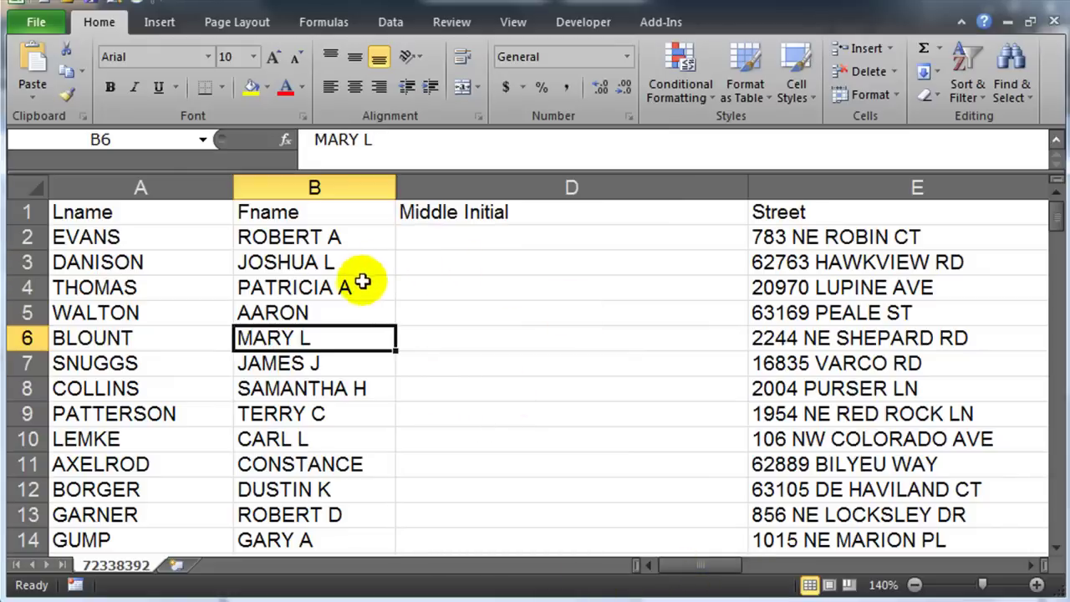
pyautogui.click(441, 239)
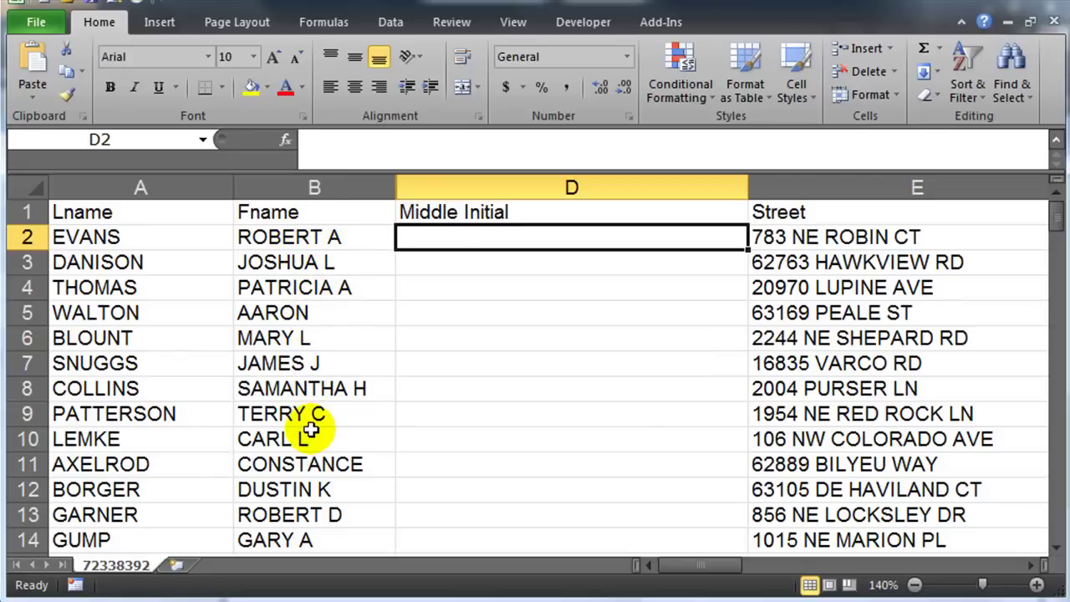
pyautogui.click(446, 262)
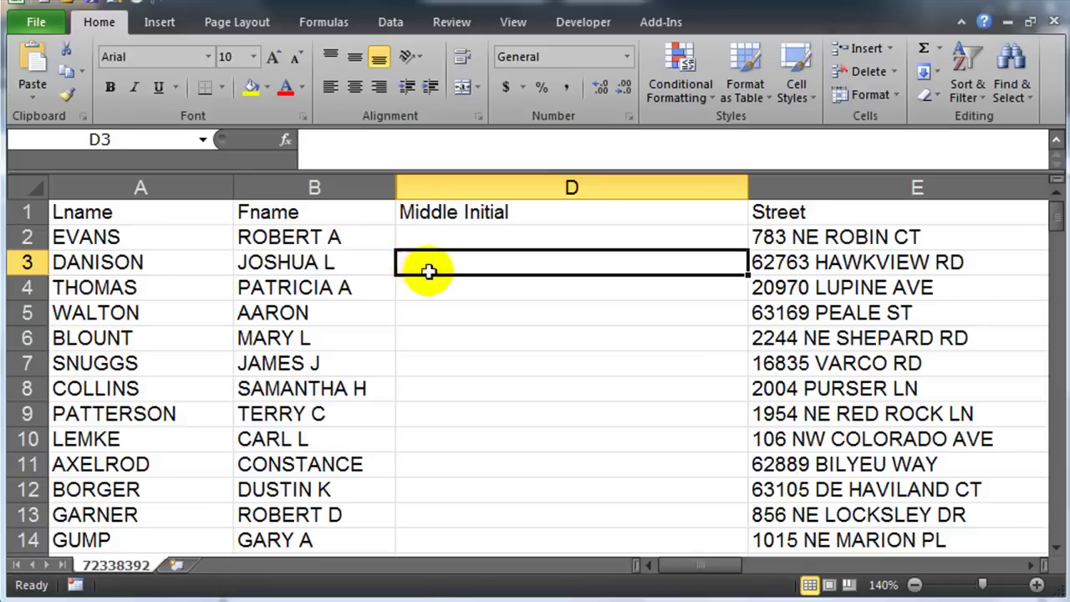
pyautogui.click(357, 236)
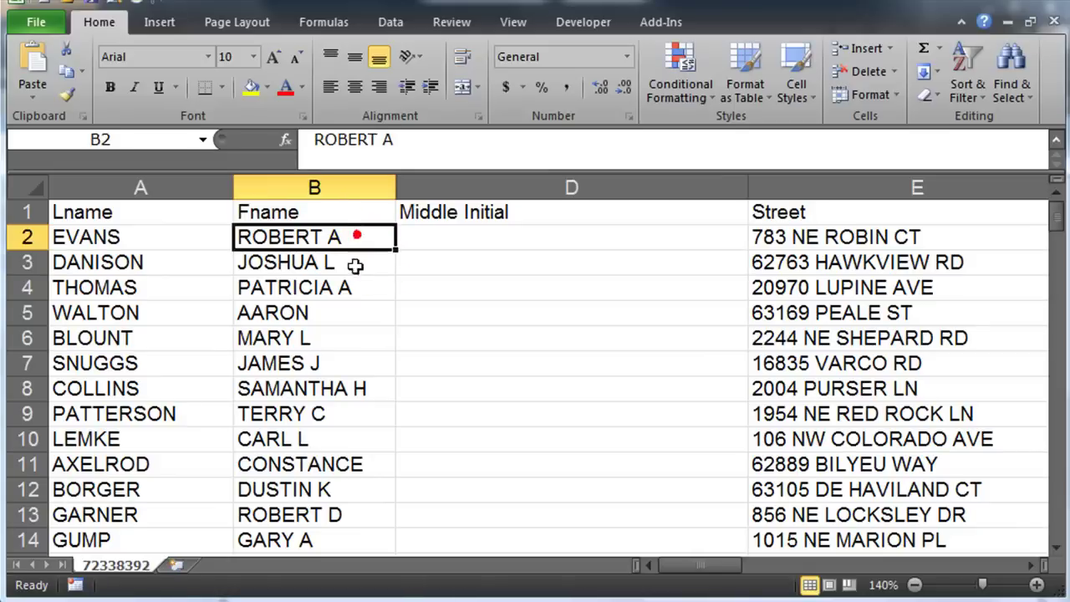
pyautogui.click(342, 314)
pyautogui.click(326, 238)
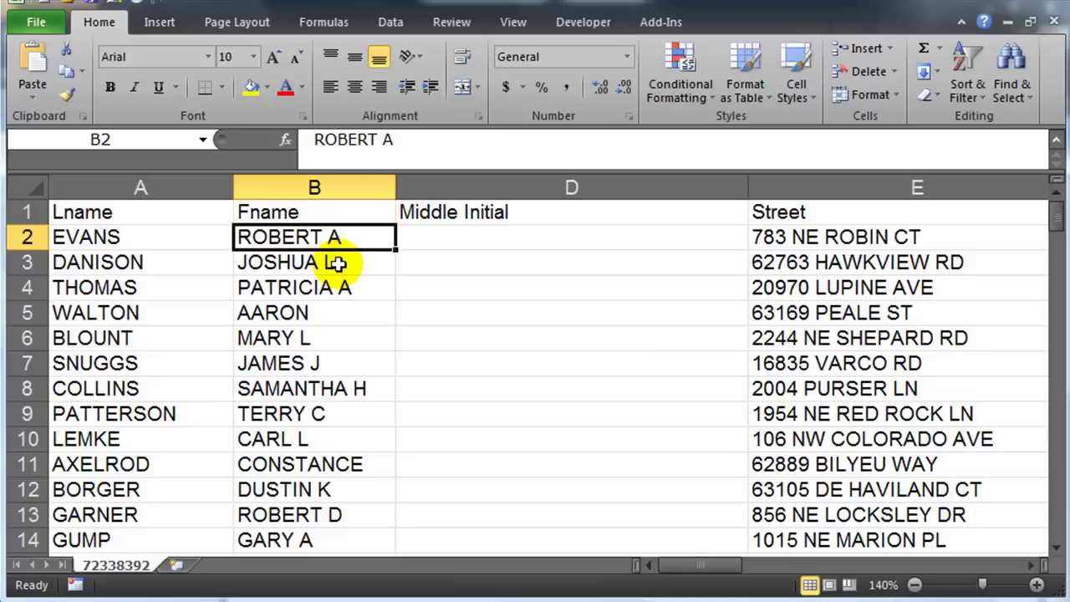
pyautogui.click(337, 314)
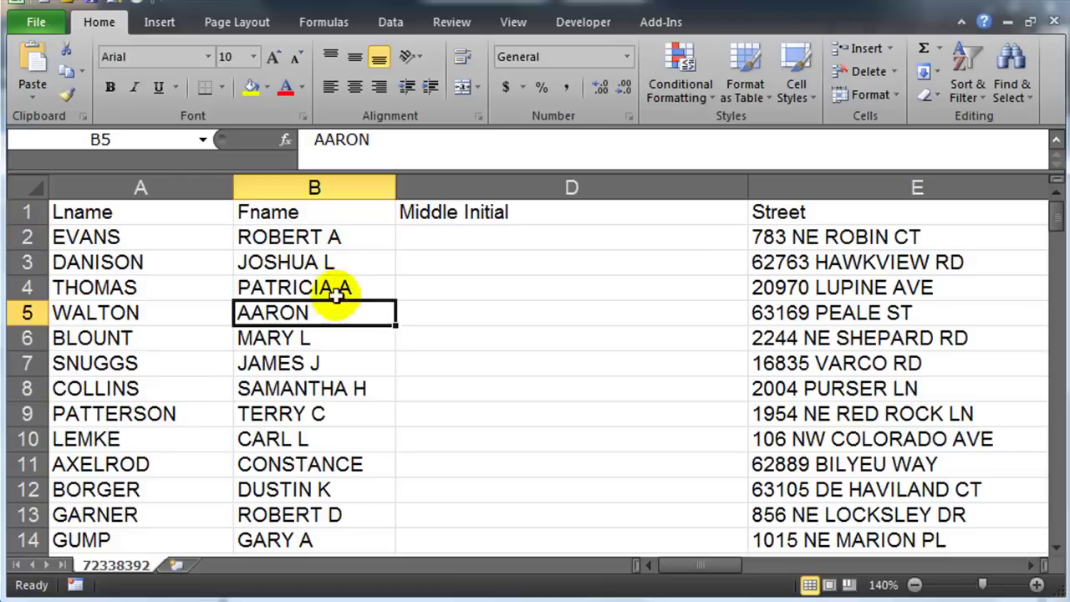
pyautogui.click(339, 239)
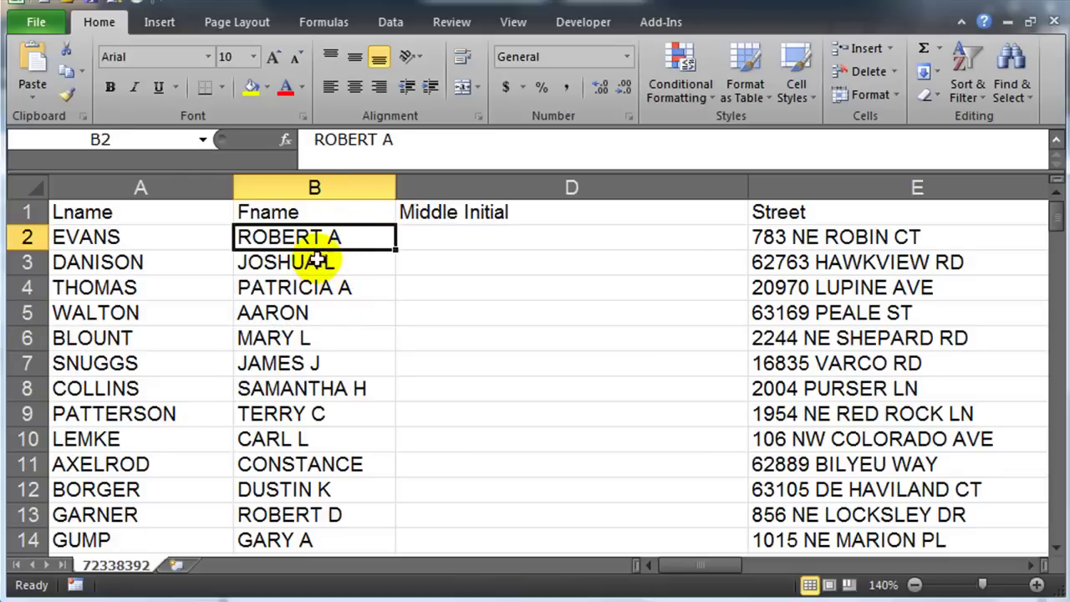
pyautogui.click(336, 264)
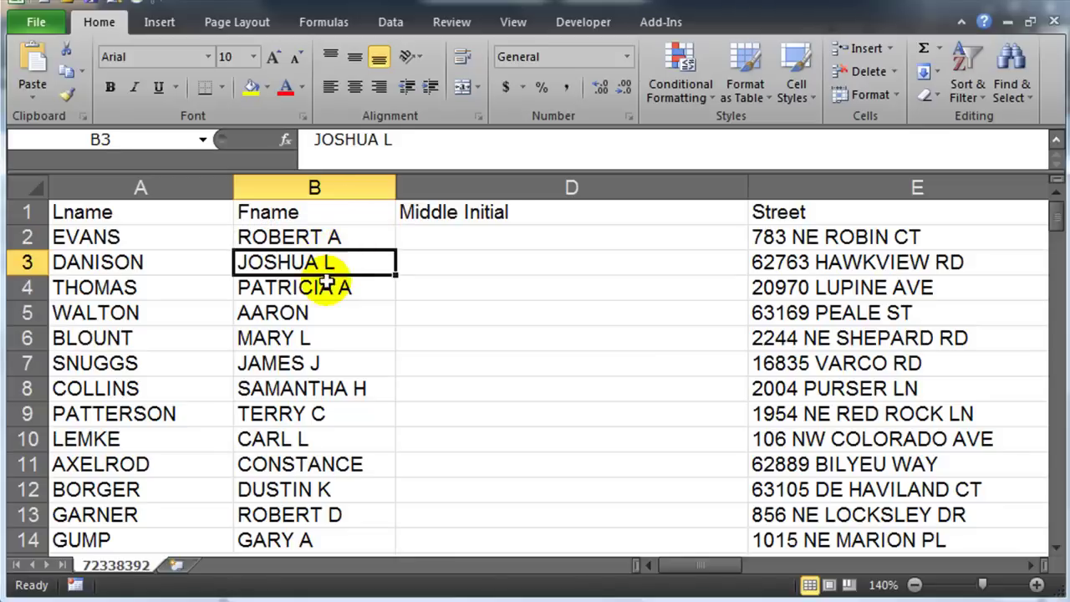
pyautogui.click(336, 288)
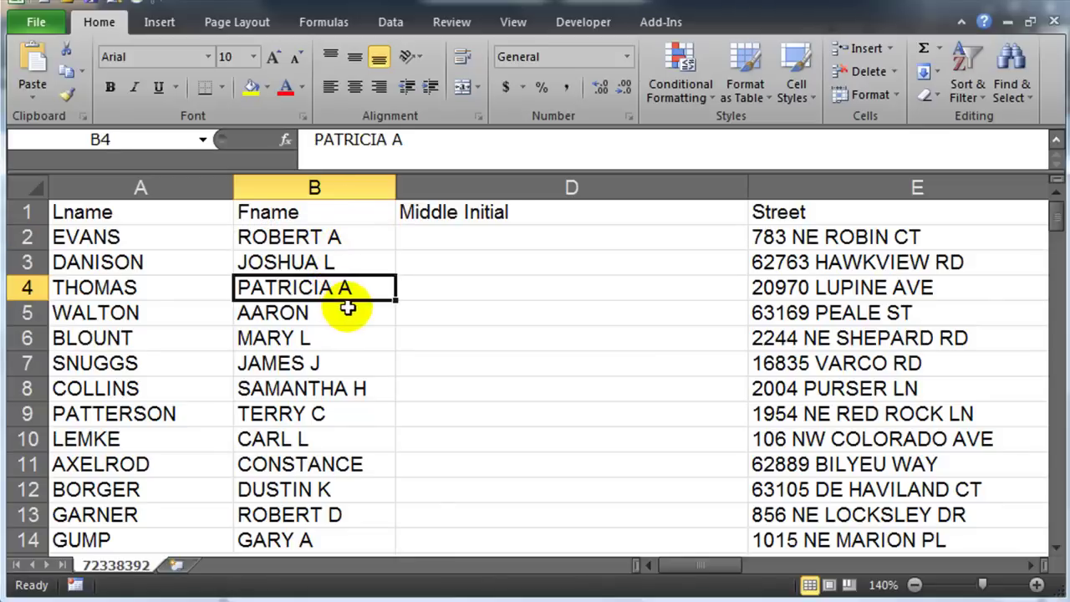
pyautogui.click(333, 316)
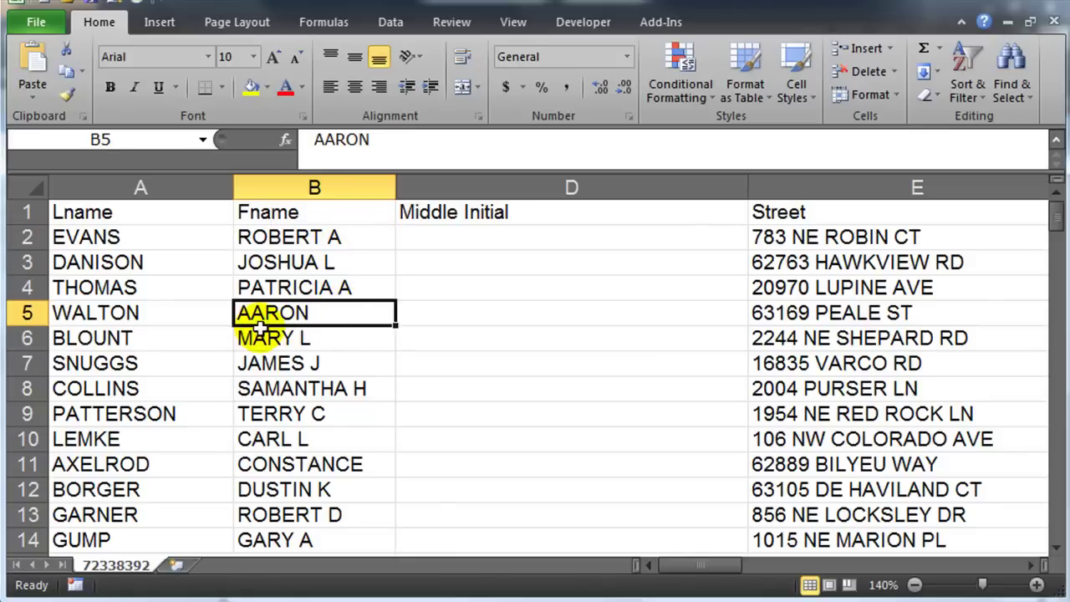
pyautogui.click(372, 465)
pyautogui.scroll(-4, 377, 462)
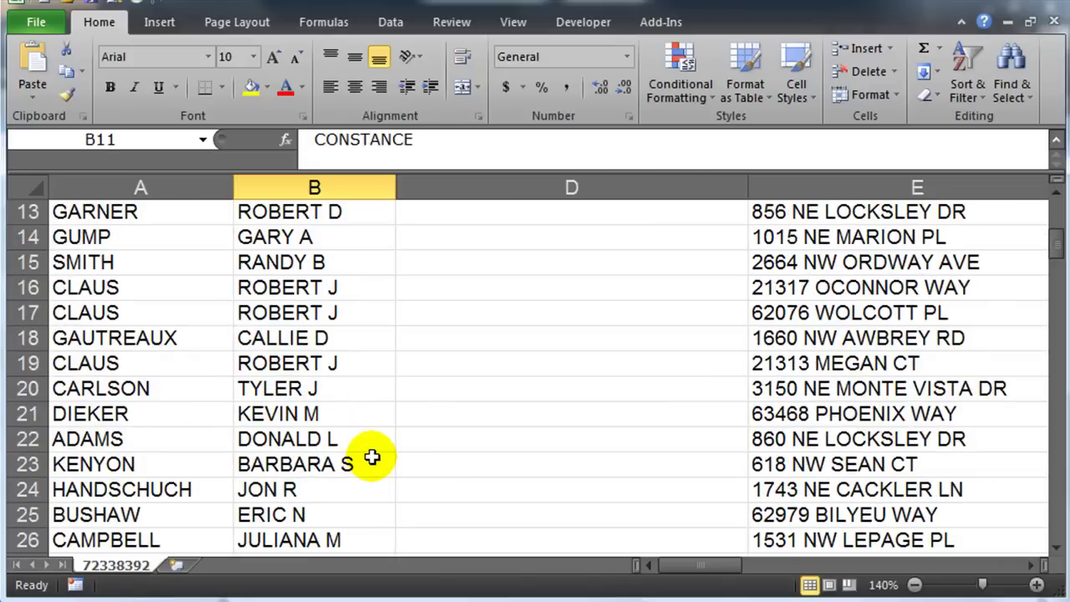
pyautogui.scroll(-3, 372, 458)
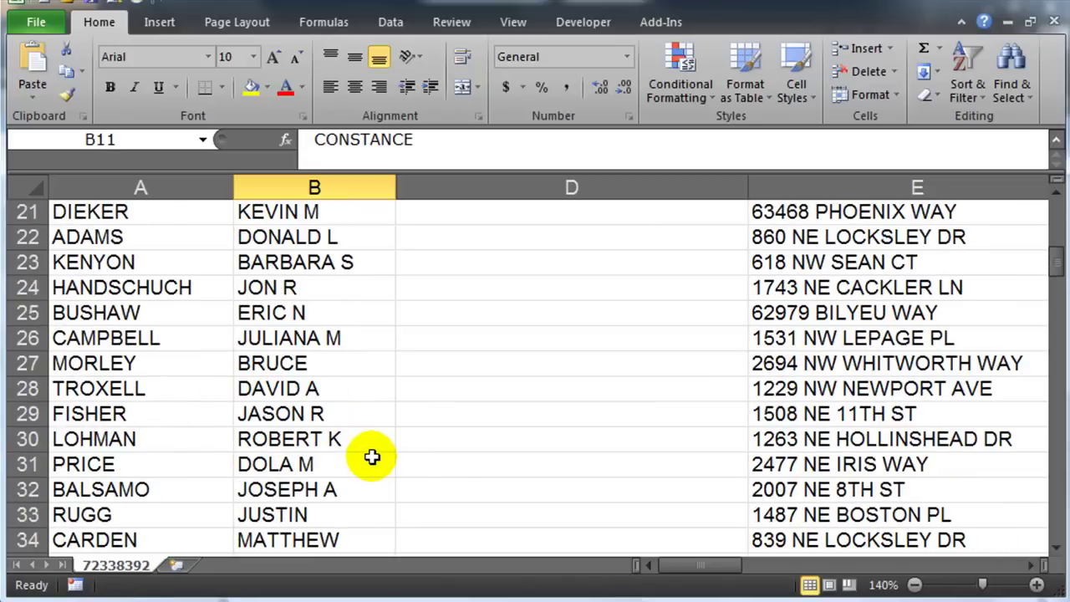
pyautogui.click(291, 363)
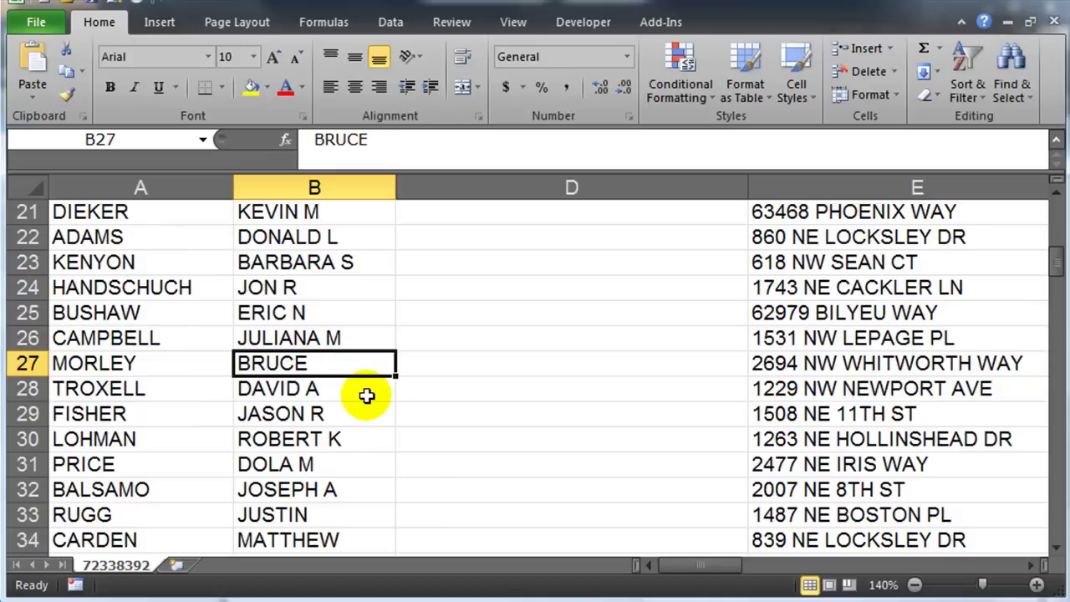
pyautogui.scroll(7, 315, 363)
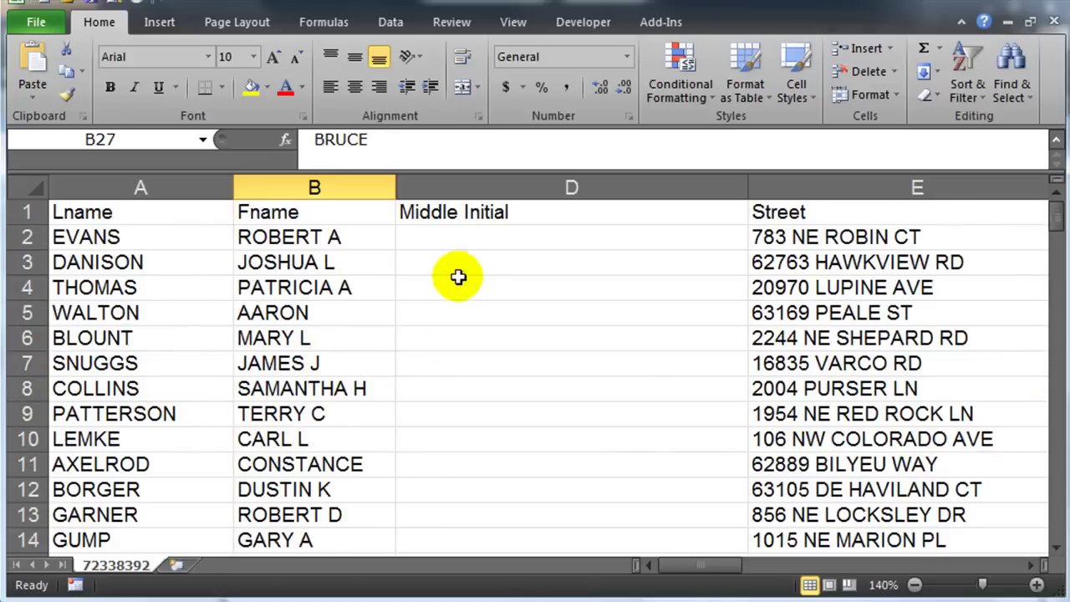
pyautogui.click(451, 241)
pyautogui.click(451, 242)
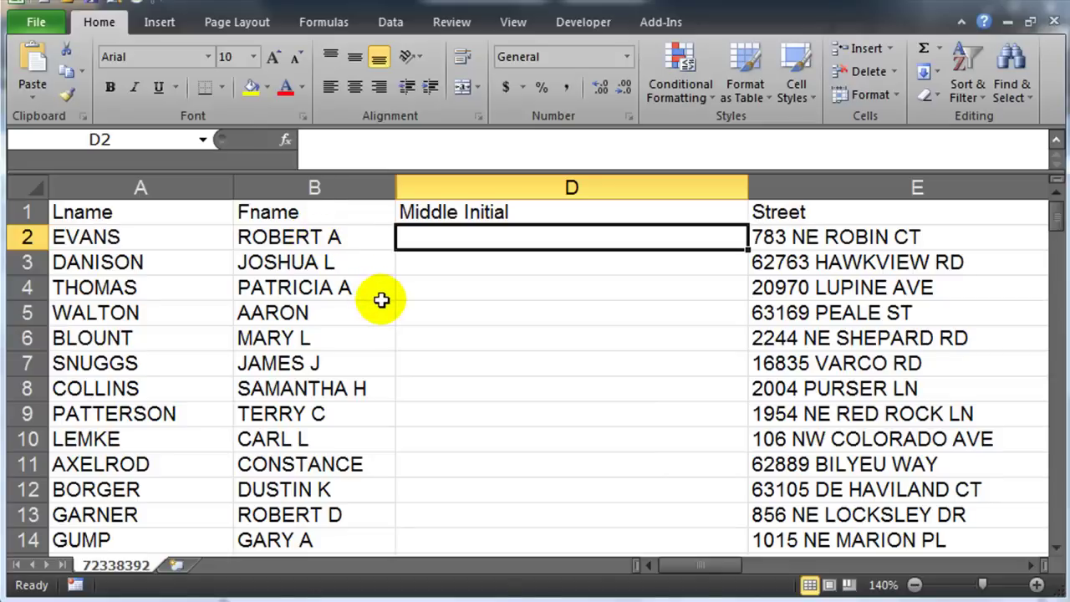
# - Enter =FIND(" ",B2) in cell D2
pyautogui.write('=find(" ",')
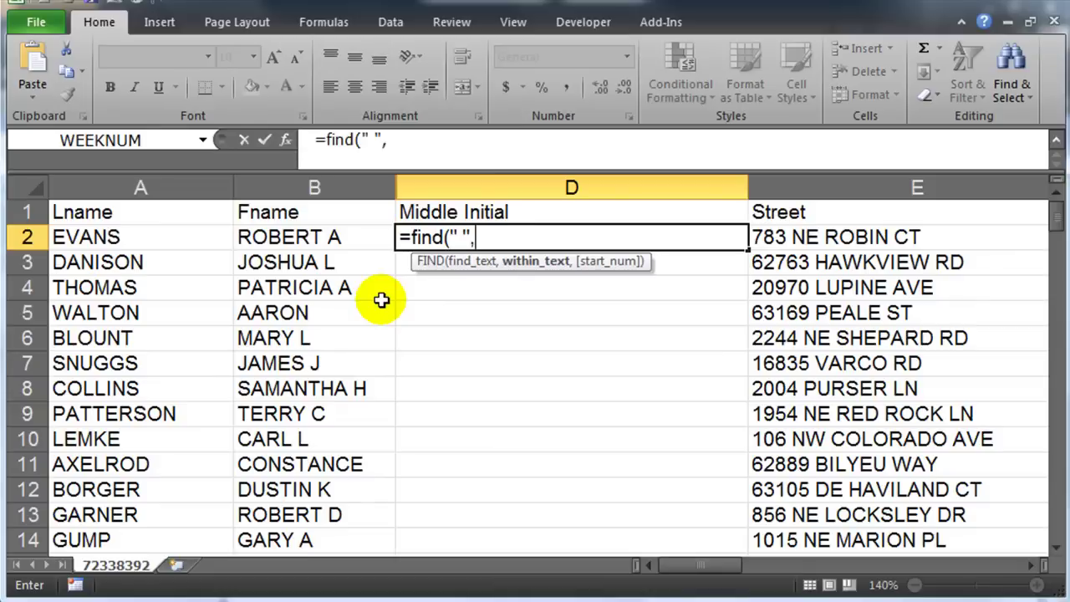
pyautogui.click(311, 236)
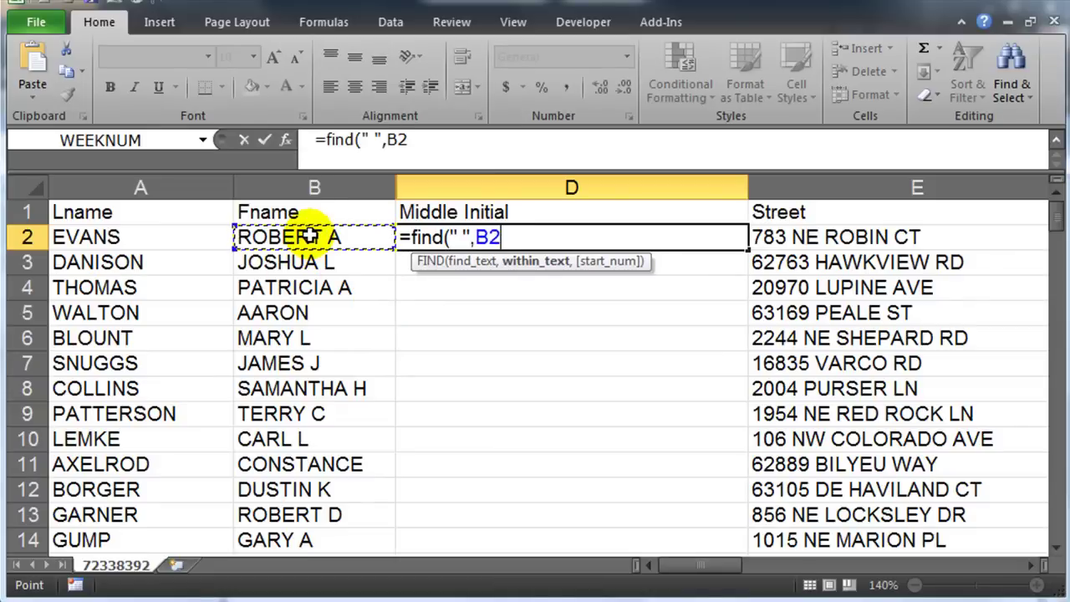
pyautogui.write(')')
pyautogui.press('Return')
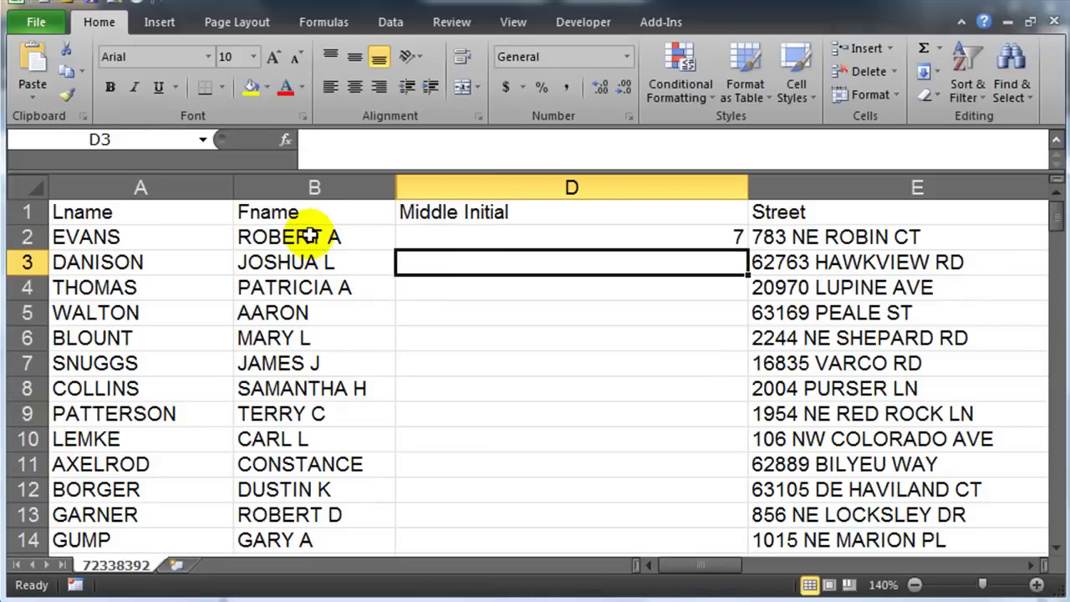
pyautogui.click(708, 235)
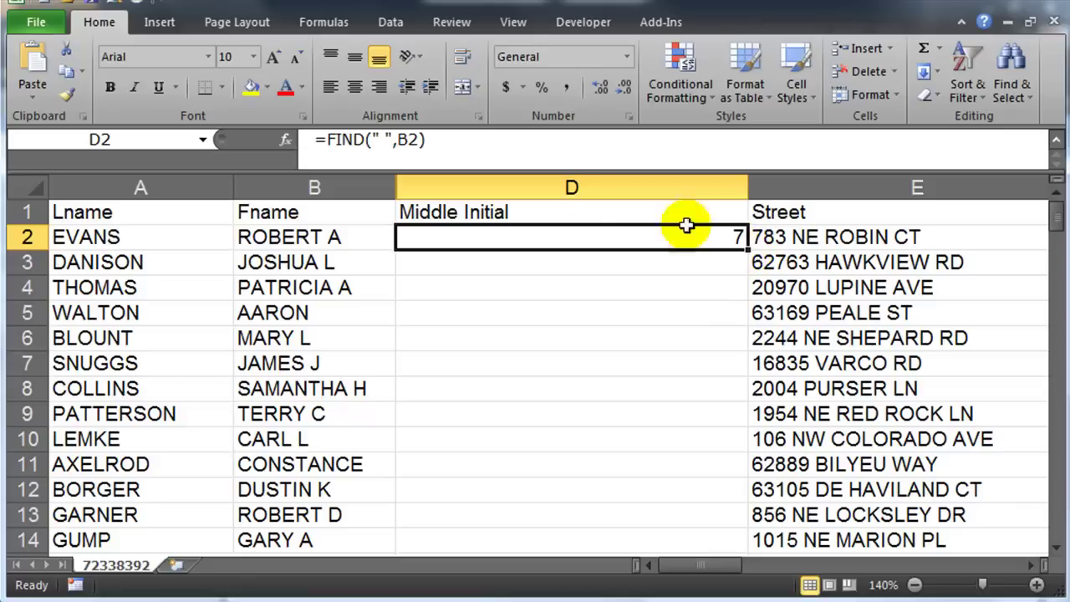
# - Centre the Middle Initial column and fill the FIND formula down to D12
pyautogui.click(566, 187)
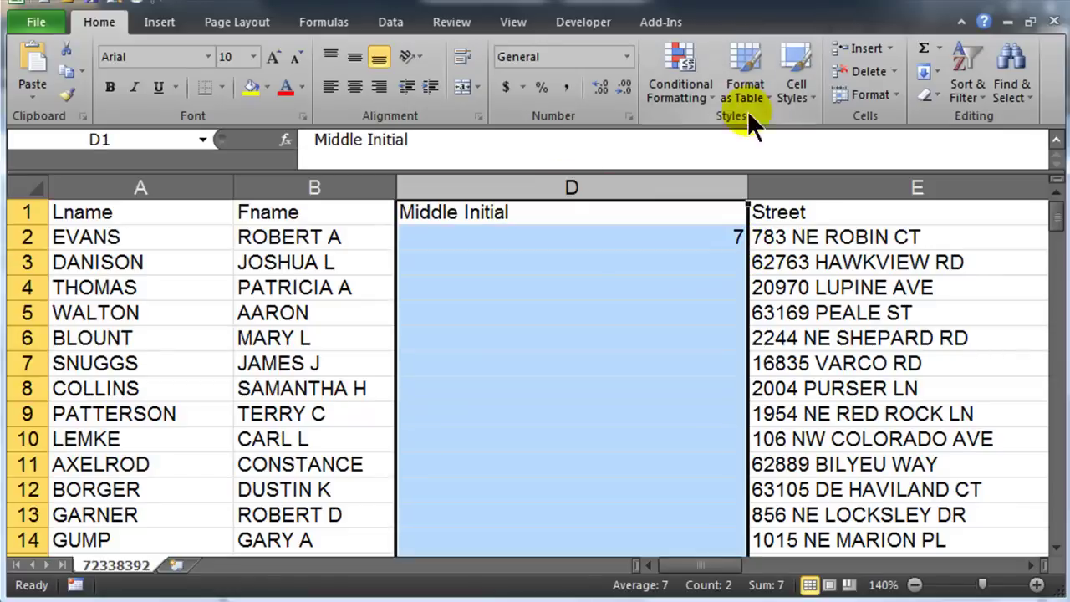
pyautogui.click(355, 87)
pyautogui.click(602, 241)
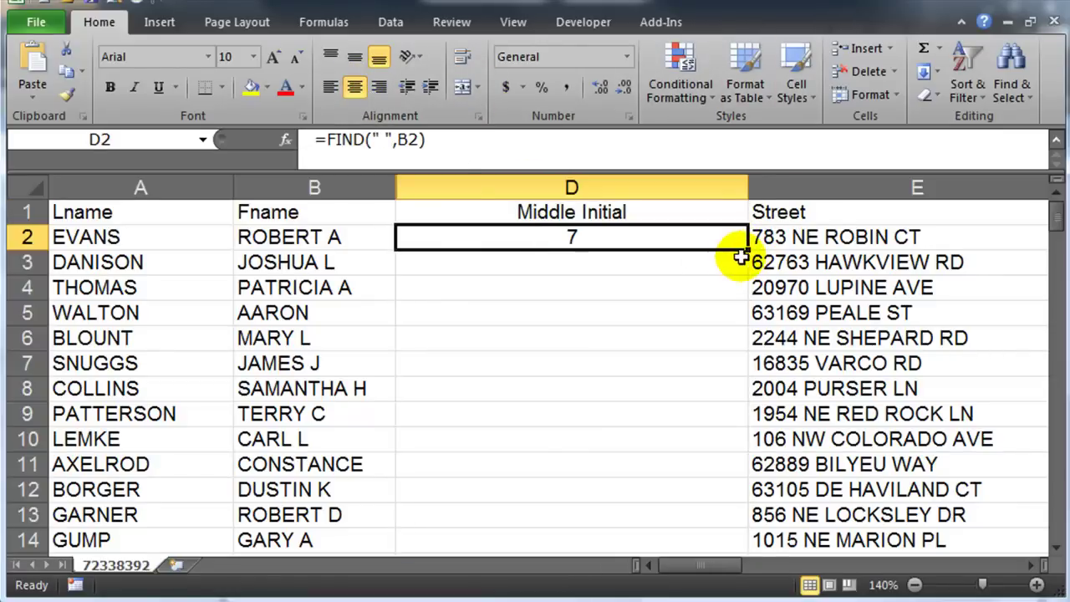
pyautogui.moveTo(747, 242); pyautogui.dragTo(742, 492)
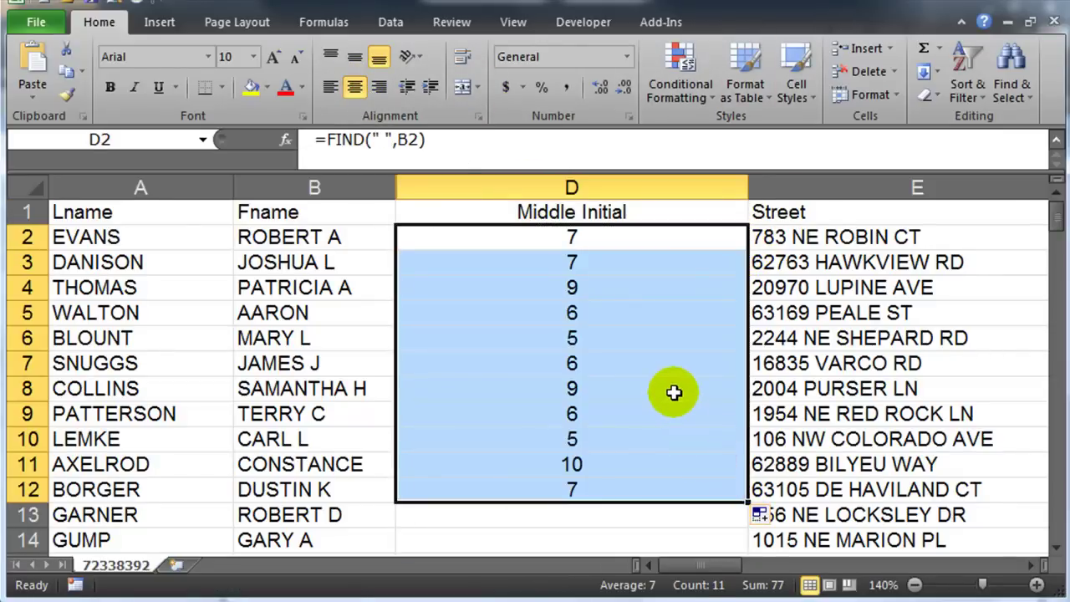
# - Compare the space positions for AARON and row 7, then reopen D2's formula
pyautogui.click(591, 366)
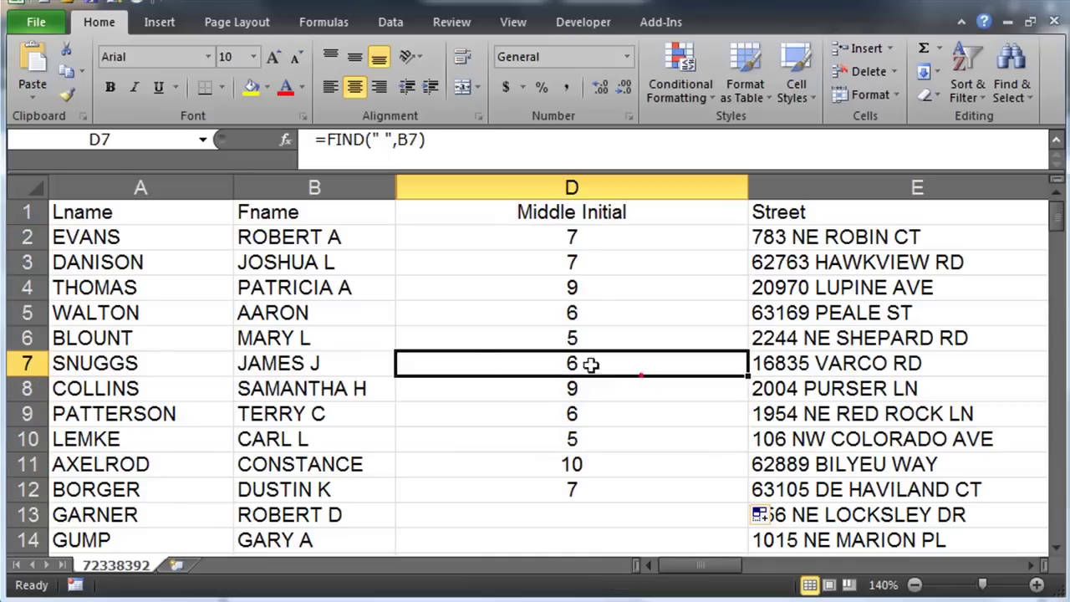
pyautogui.click(305, 312)
pyautogui.click(483, 318)
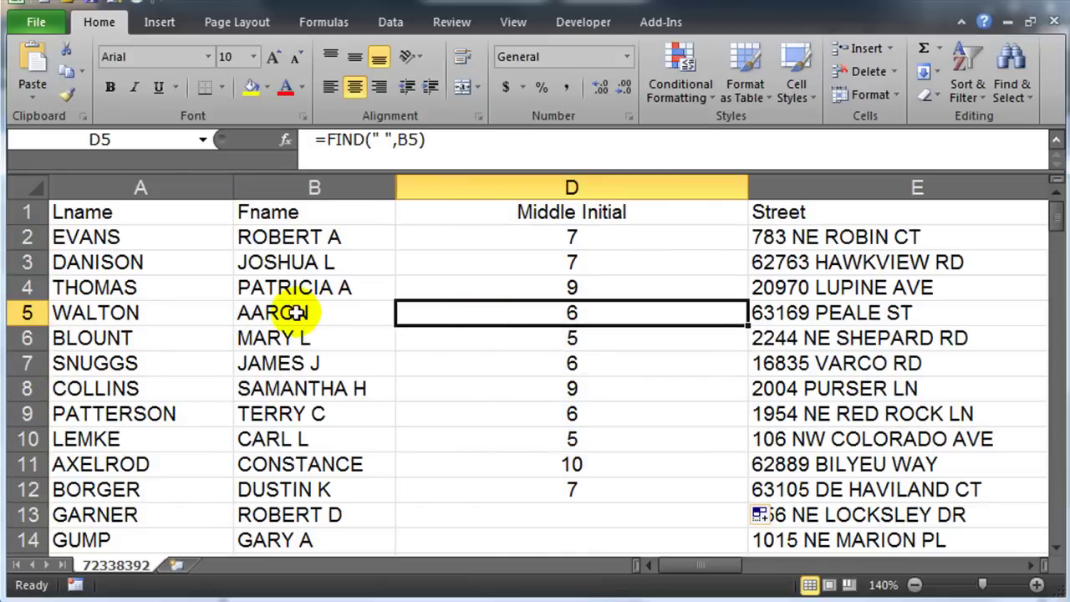
pyautogui.click(584, 238)
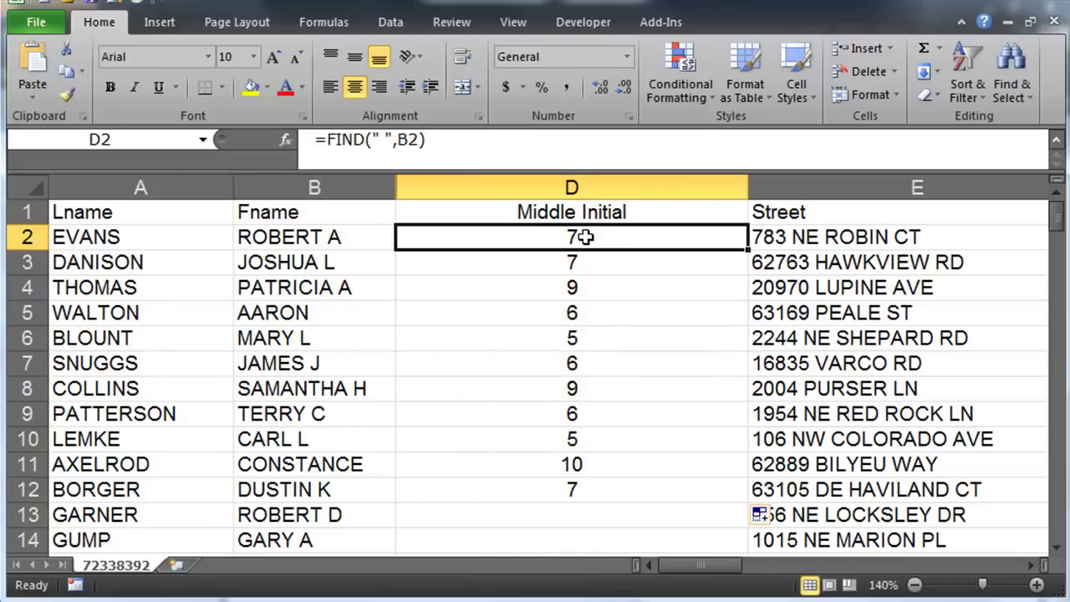
pyautogui.click(399, 141)
# - Change D2 to =FIND(" ",TRIM(B2)), fill to D12, and inspect the #VALUE! results
pyautogui.press('Escape')
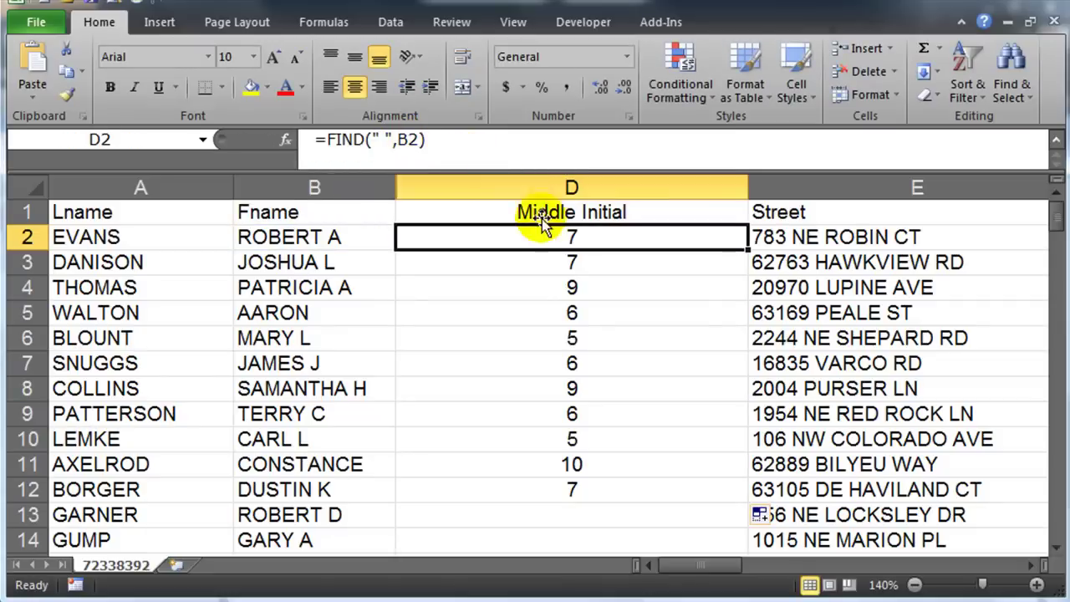
pyautogui.doubleClick(571, 241)
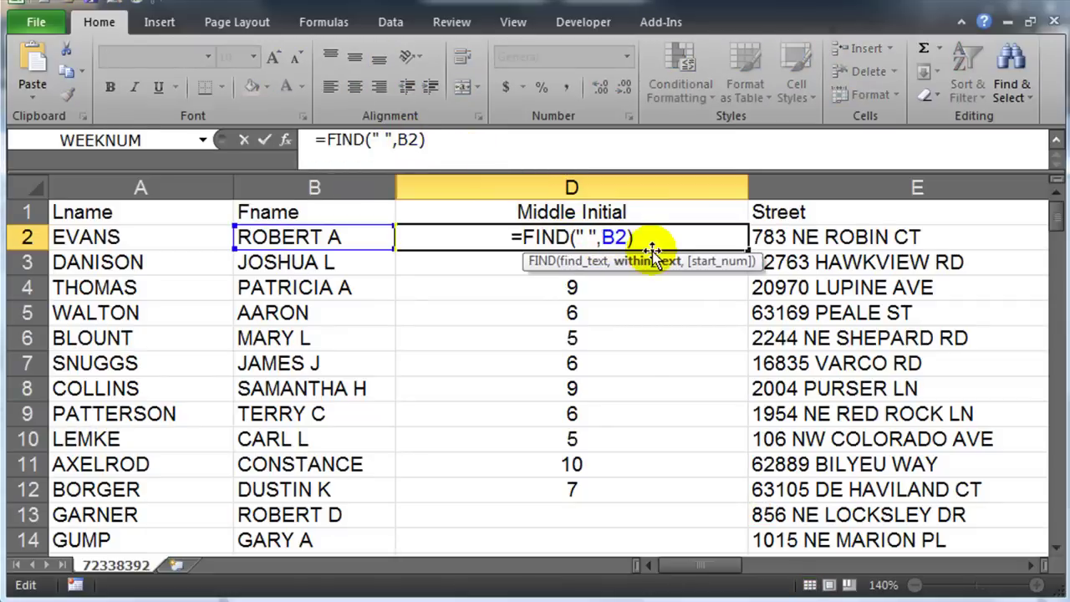
pyautogui.write('trim(')
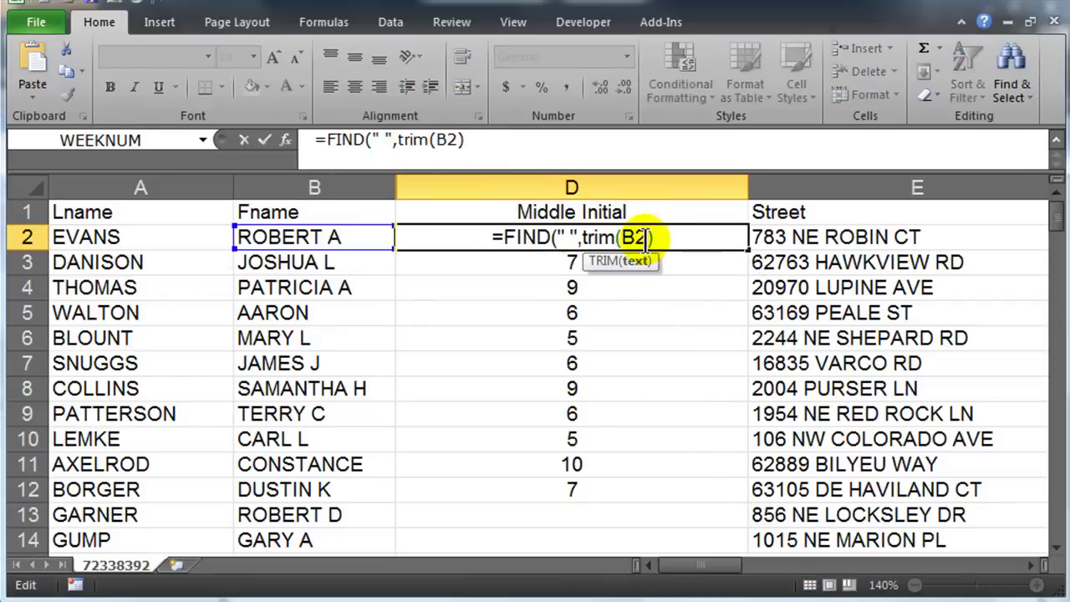
pyautogui.write(')')
pyautogui.press('Return')
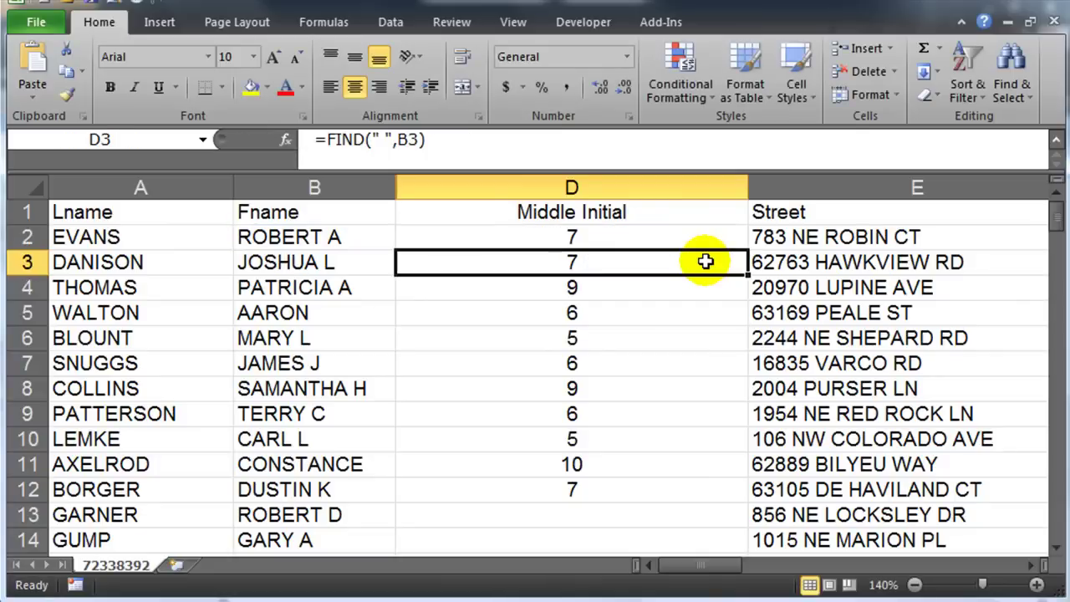
pyautogui.click(715, 241)
pyautogui.moveTo(748, 250); pyautogui.dragTo(725, 502)
pyautogui.click(683, 422)
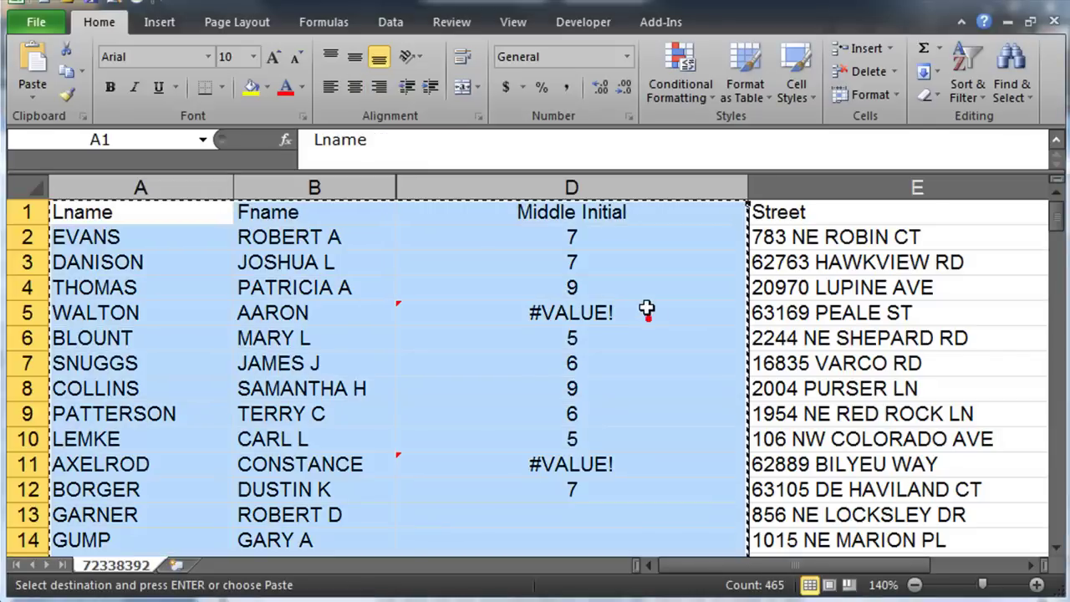
pyautogui.click(646, 309)
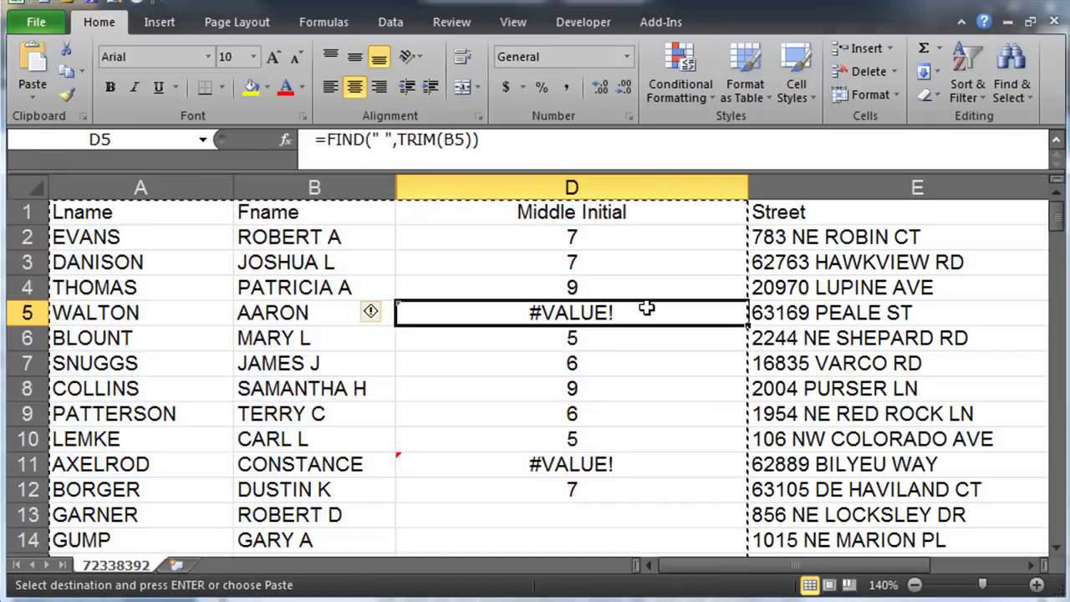
# - Edit D2 to start with COUNT( around the FIND(" ",TRIM(B2)) search
pyautogui.press('Escape')
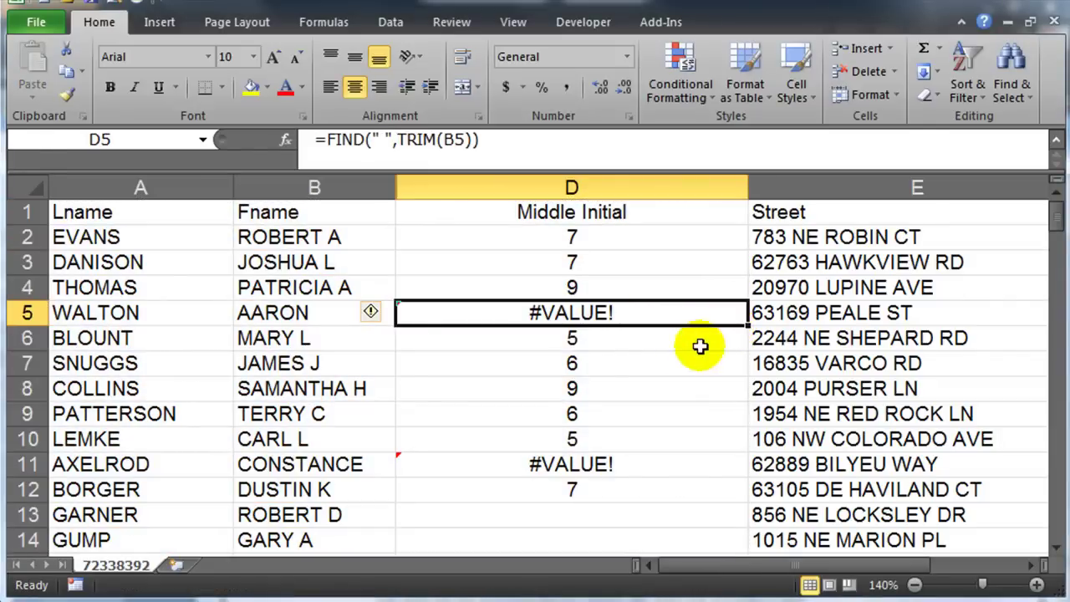
pyautogui.click(668, 385)
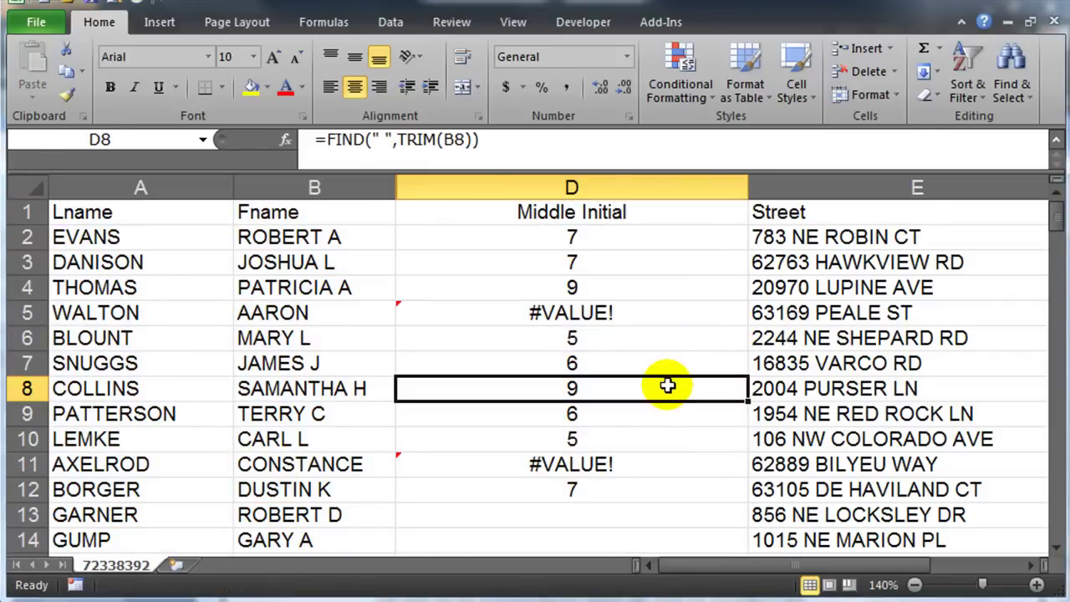
pyautogui.click(594, 238)
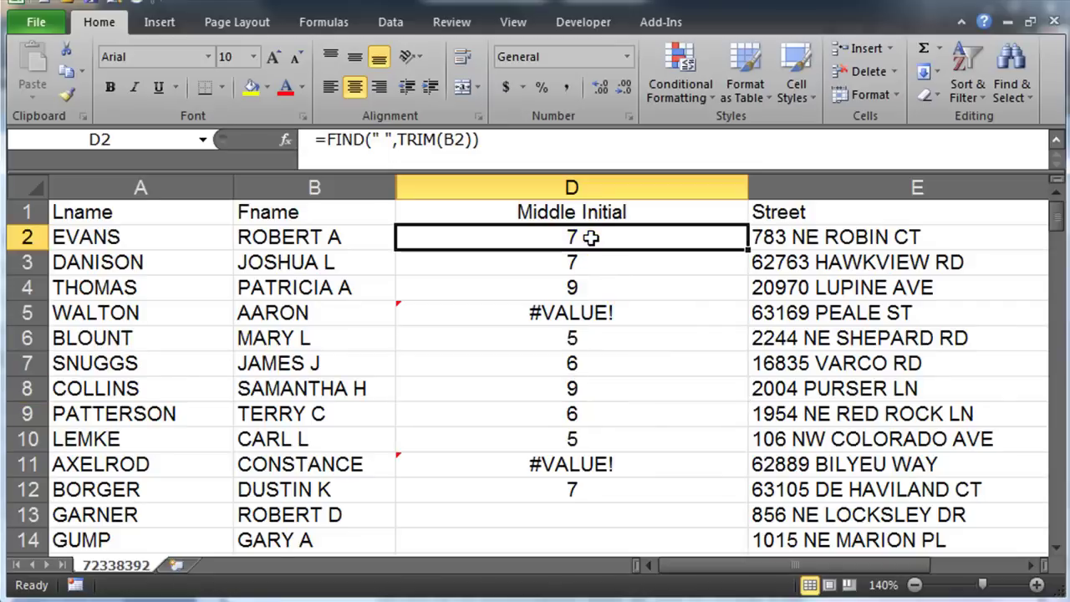
pyautogui.doubleClick(592, 238)
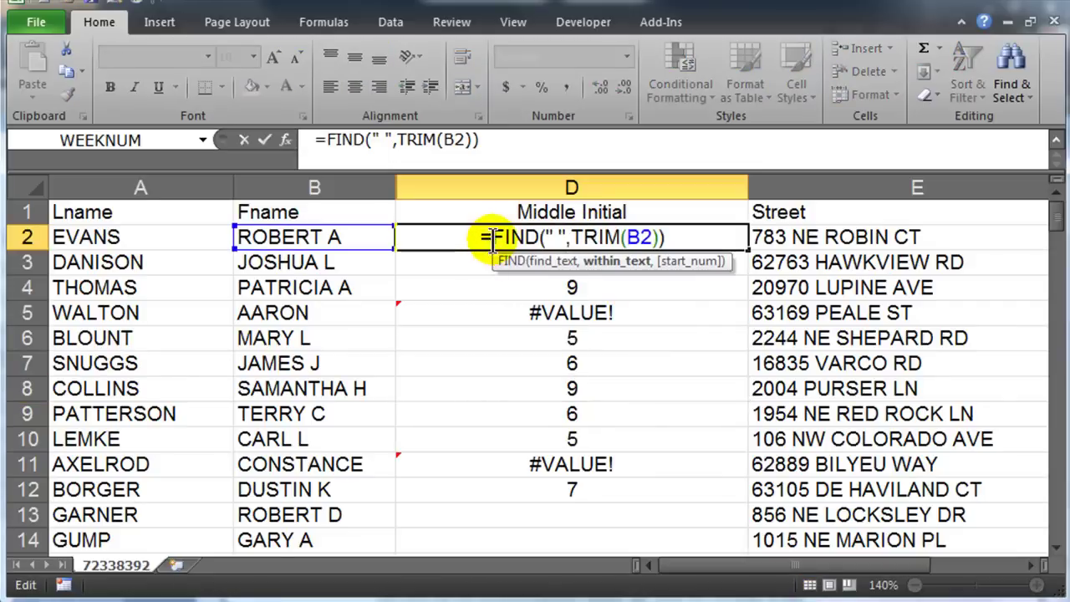
pyautogui.press('End')
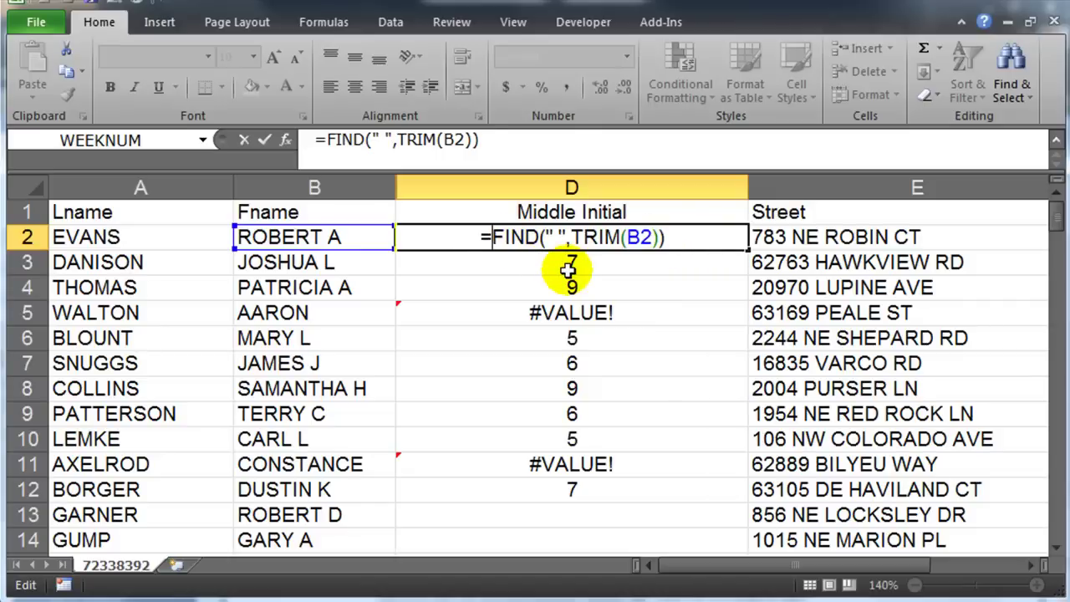
pyautogui.write('count')
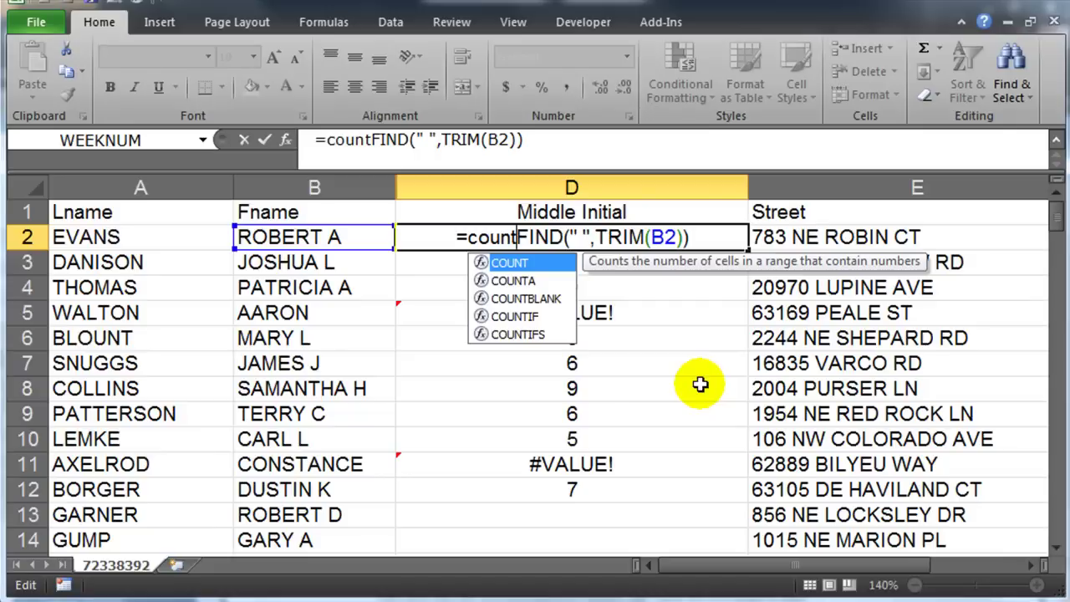
pyautogui.write('(')
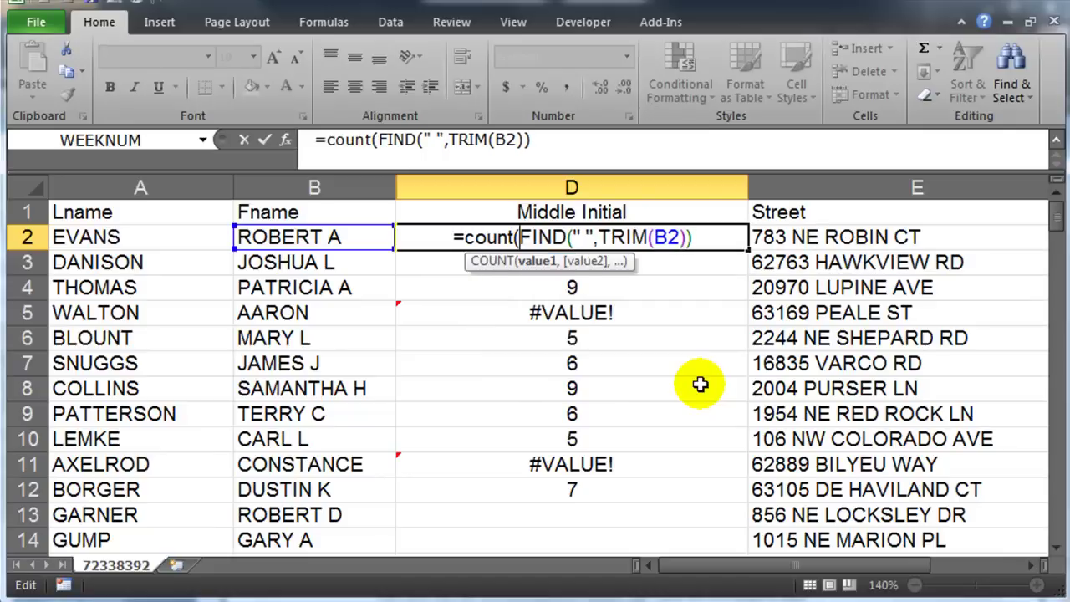
pyautogui.click(713, 239)
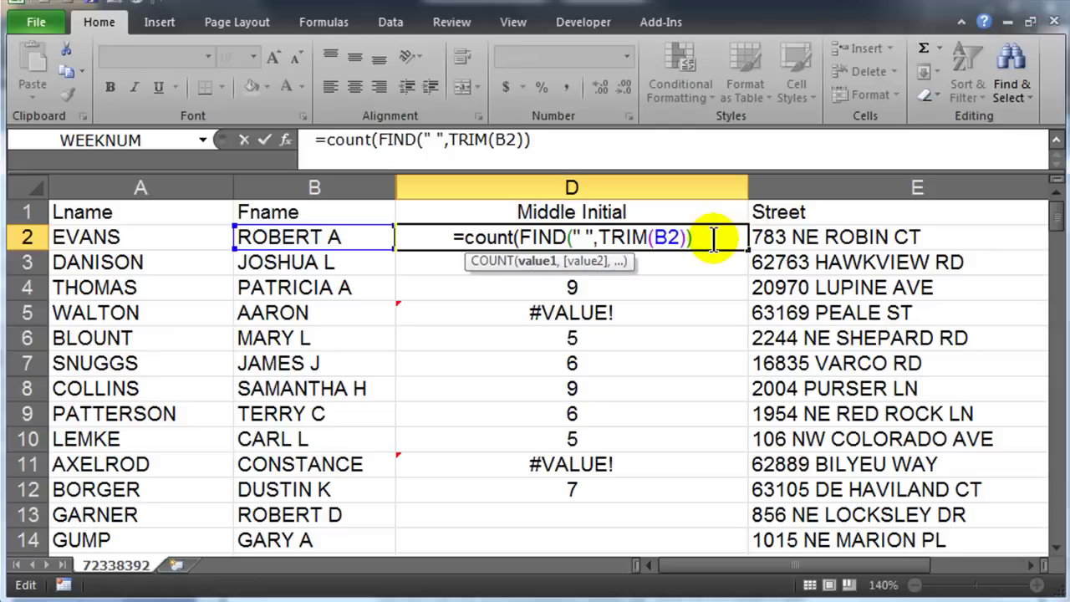
# - Close the COUNT parenthesis in D2 and fill the formula down to D12
pyautogui.write(')')
pyautogui.press('Return')
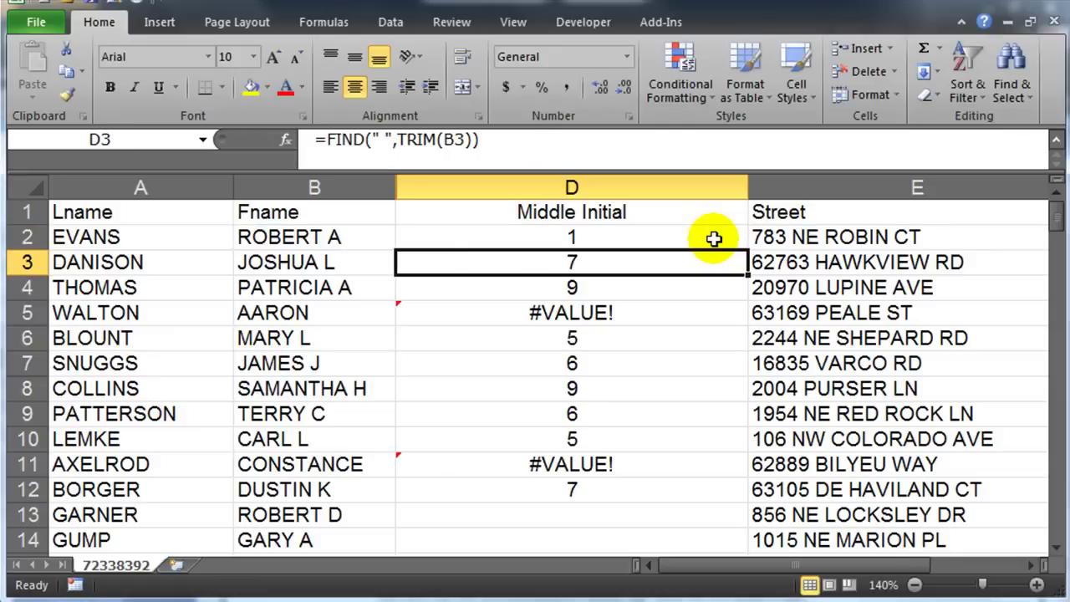
pyautogui.click(713, 239)
pyautogui.moveTo(747, 249); pyautogui.dragTo(728, 498)
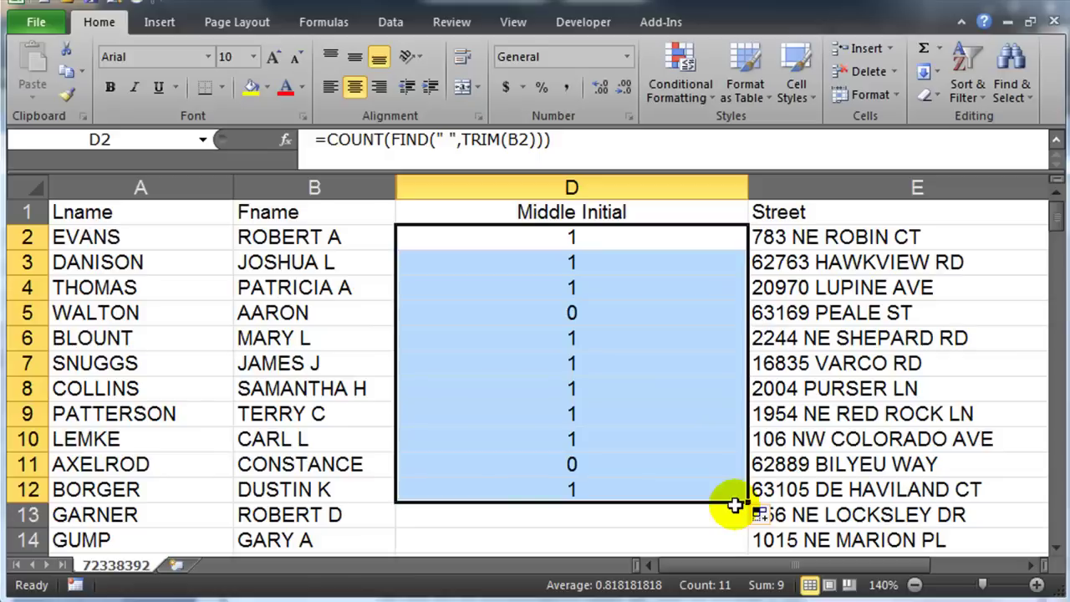
# - Check the 1 and 0 results in rows 2–5 and 11, then reopen D2's formula
pyautogui.click(613, 238)
pyautogui.click(593, 262)
pyautogui.click(589, 287)
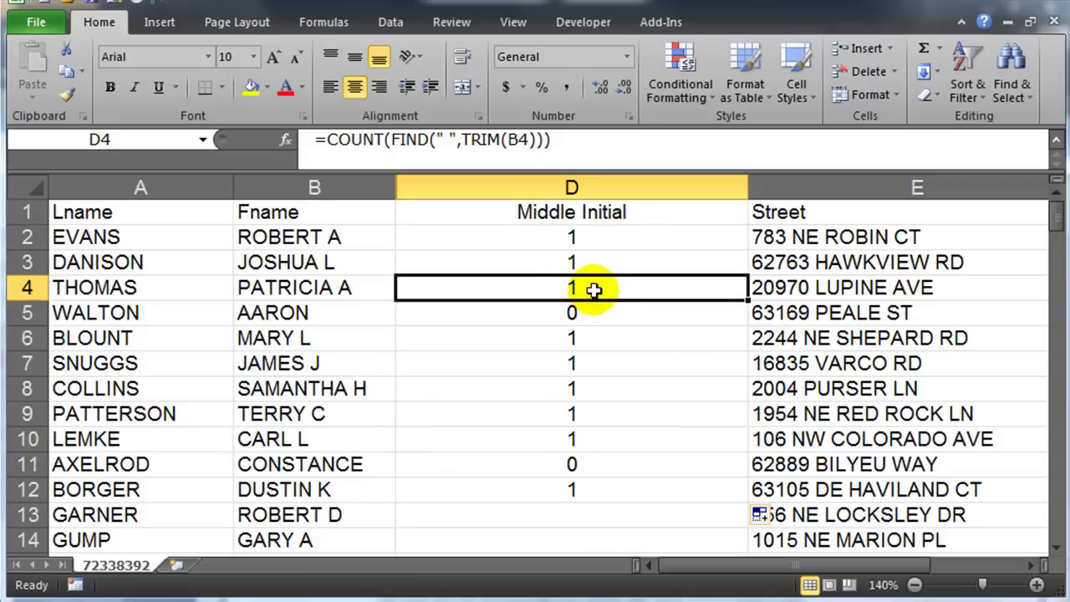
pyautogui.click(582, 312)
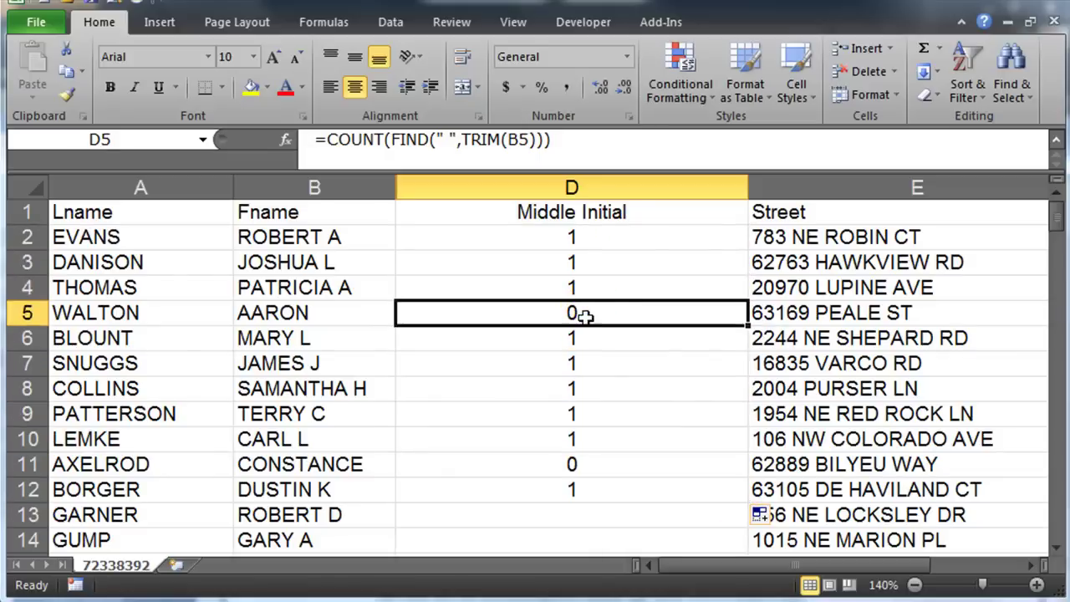
pyautogui.click(599, 466)
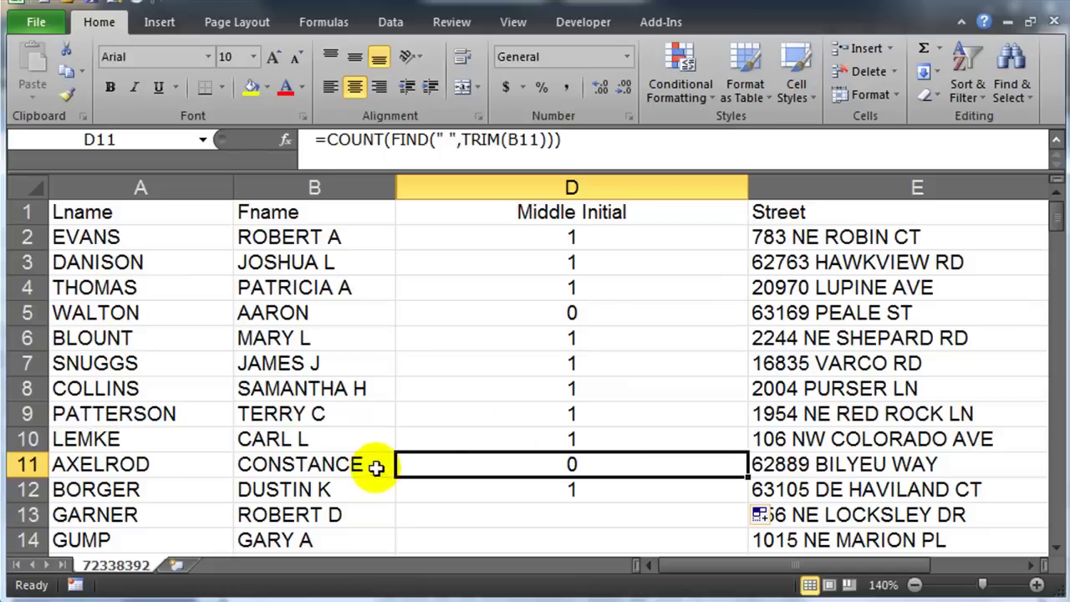
pyautogui.doubleClick(600, 245)
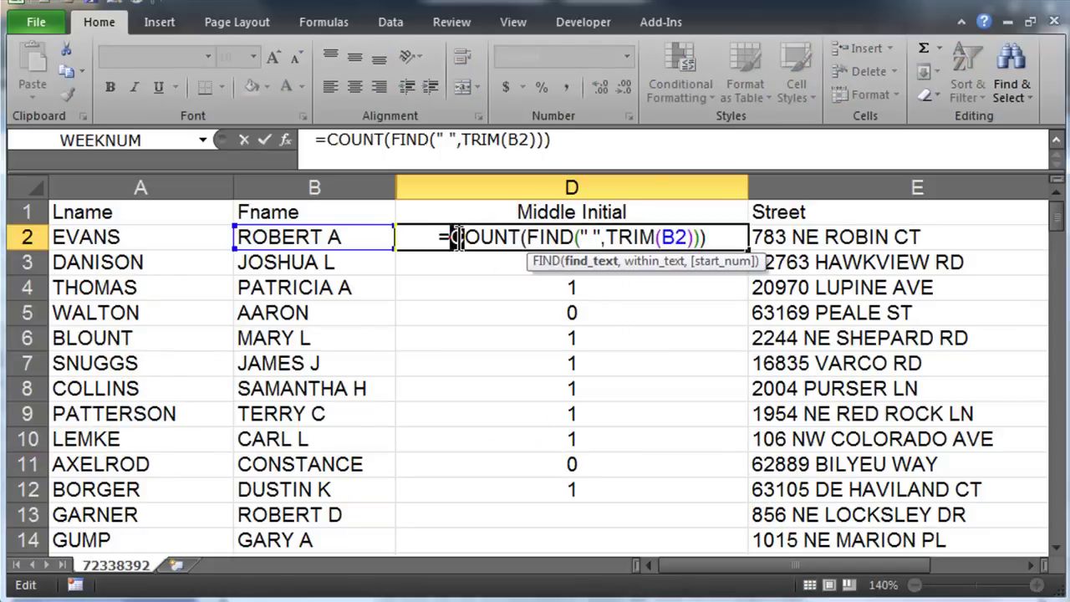
# - Insert if( right after the equals sign so D2 reads =if(COUNT(FIND(" ",TRIM(B2)))
pyautogui.moveTo(450, 237); pyautogui.dragTo(518, 237)
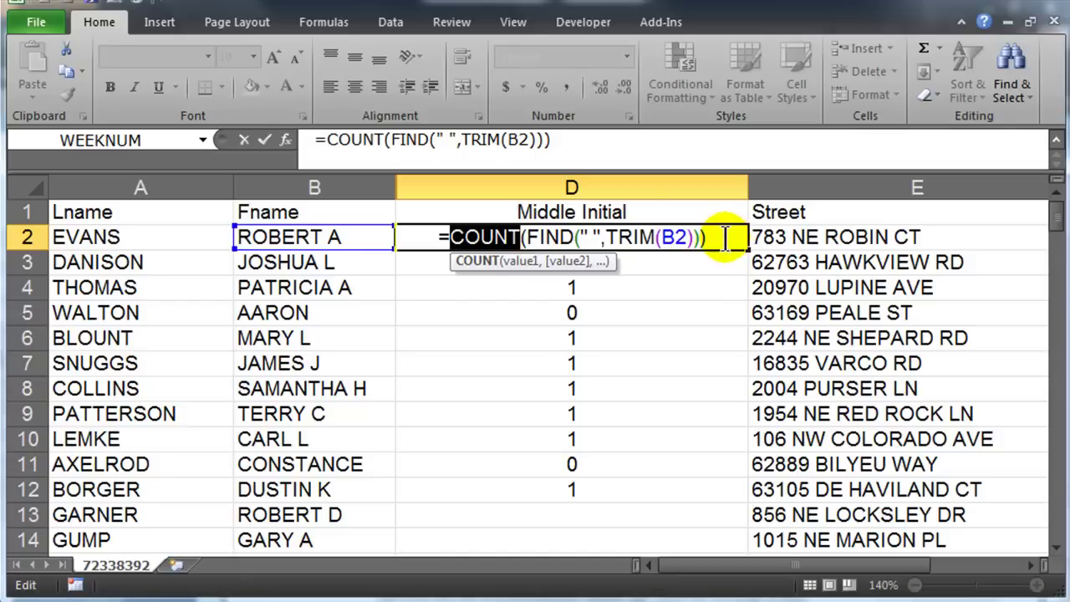
pyautogui.press('Right')
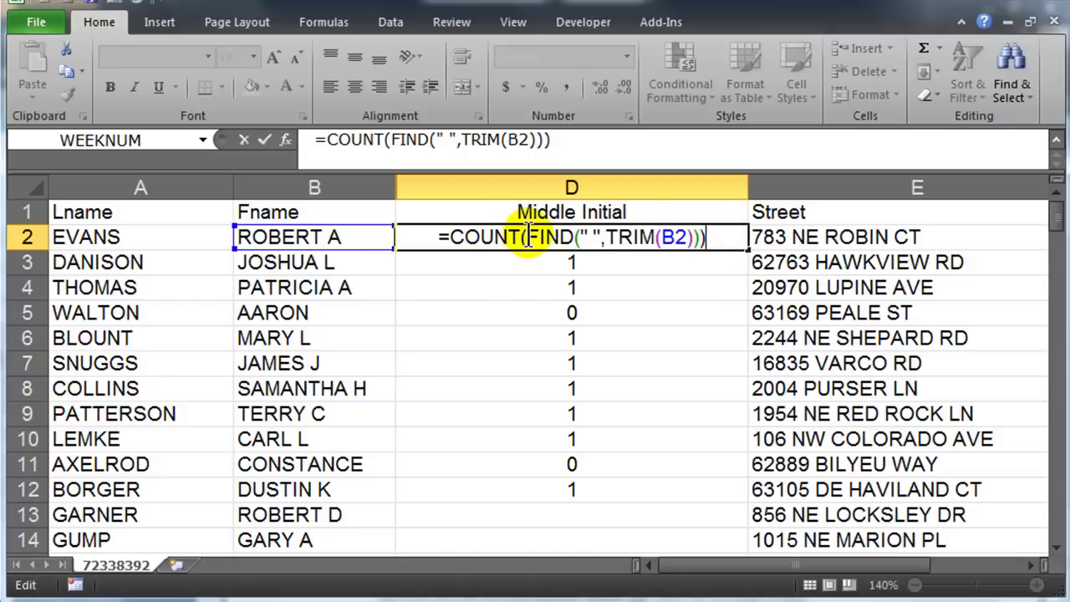
pyautogui.moveTo(527, 238); pyautogui.dragTo(702, 238)
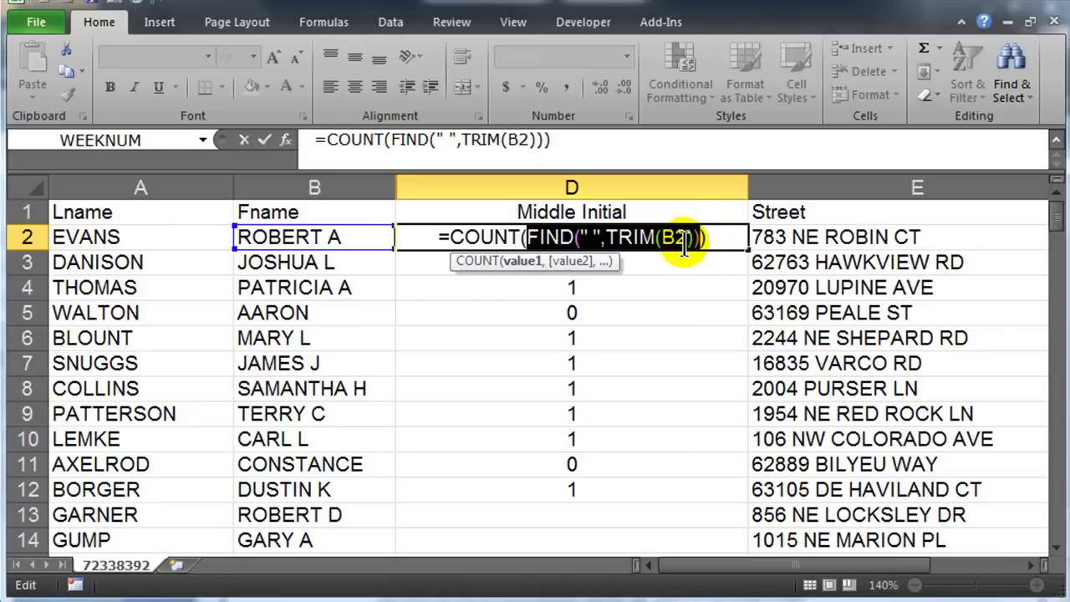
pyautogui.click(445, 241)
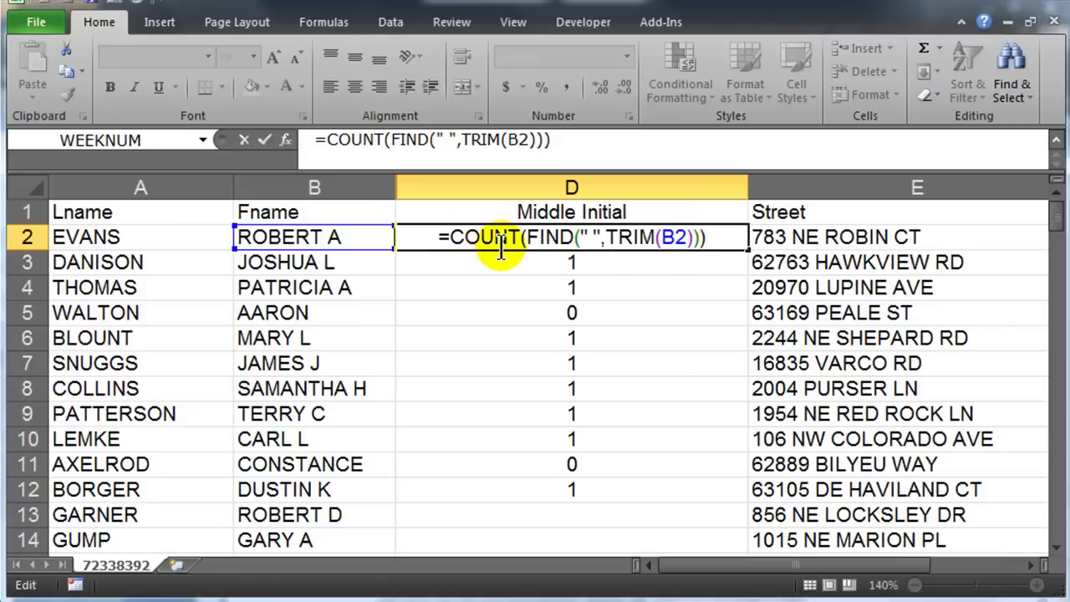
pyautogui.write('if(')
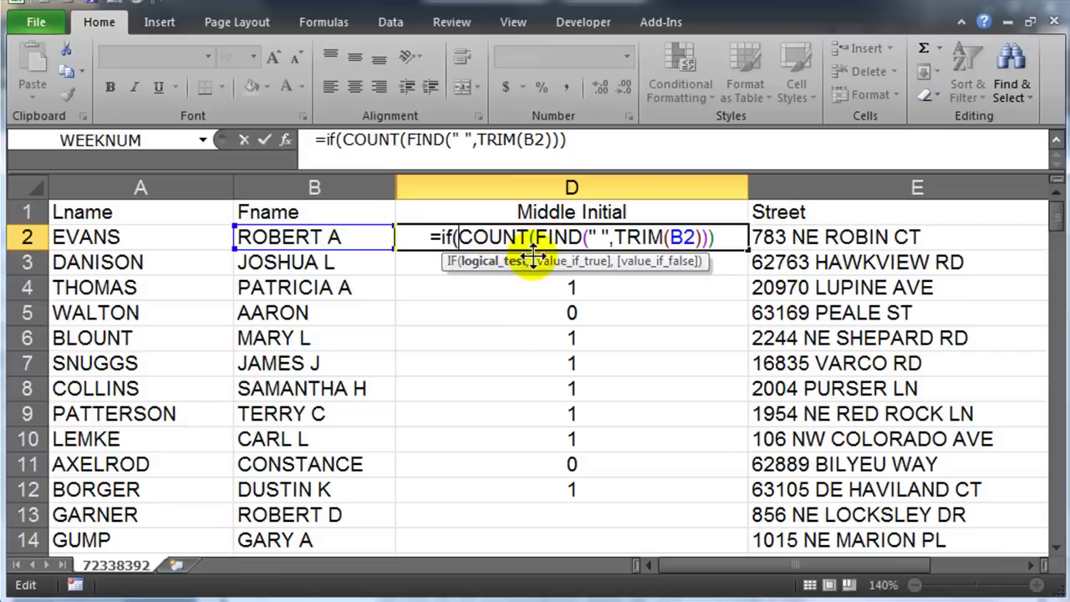
# - Complete D2 as =IF(COUNT(FIND(" ",TRIM(B2)))=1,RIGHT(TRIM(B2),1)), showing A for ROBERT A
pyautogui.click(722, 238)
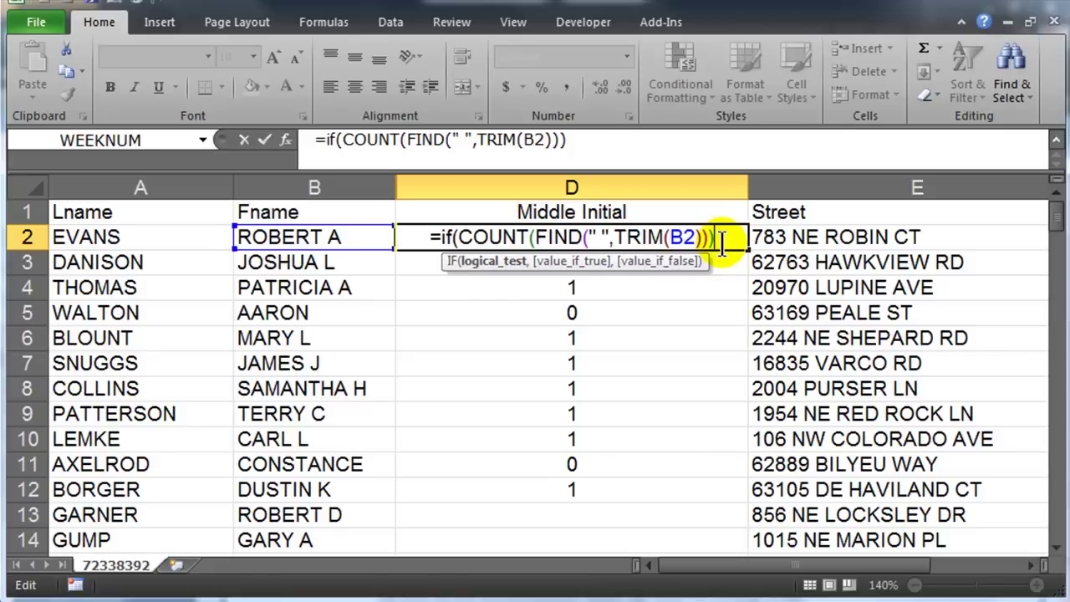
pyautogui.write('>')
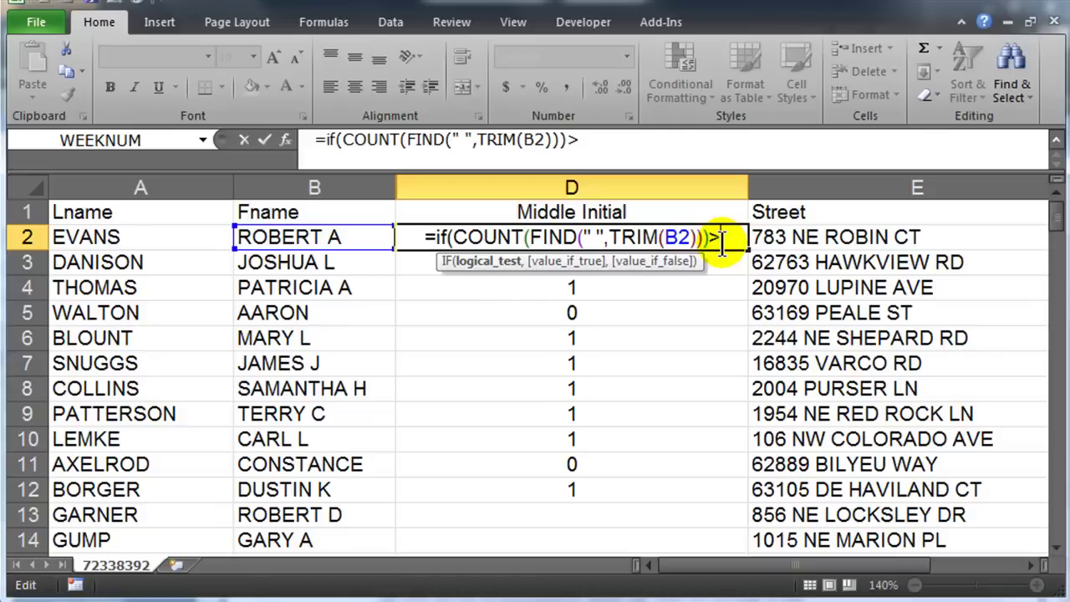
pyautogui.press('BackSpace')
pyautogui.write('=1,')
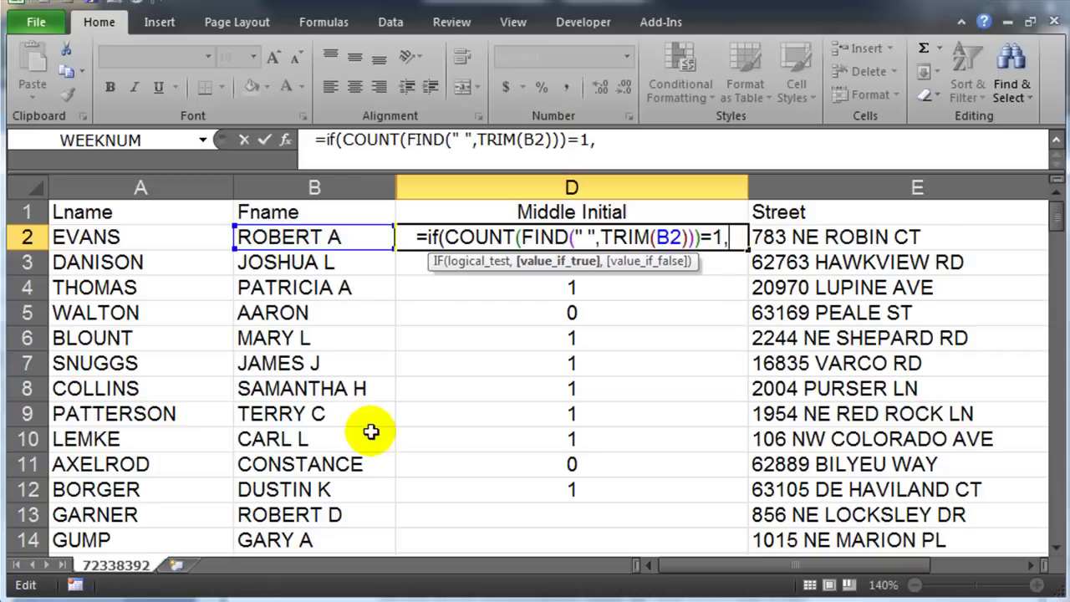
pyautogui.write('rig')
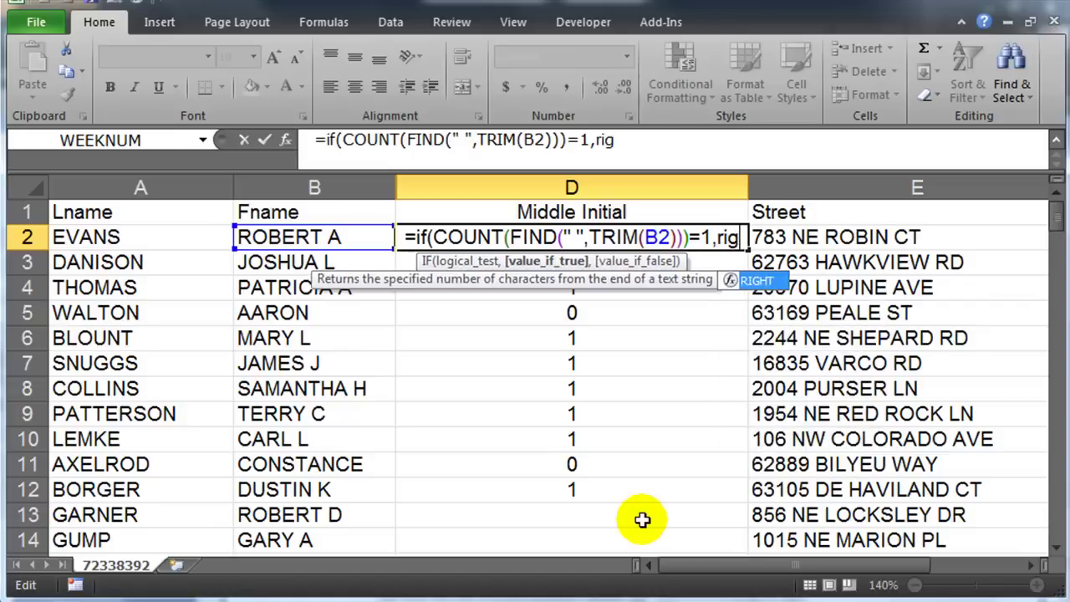
pyautogui.write('ht(trim(')
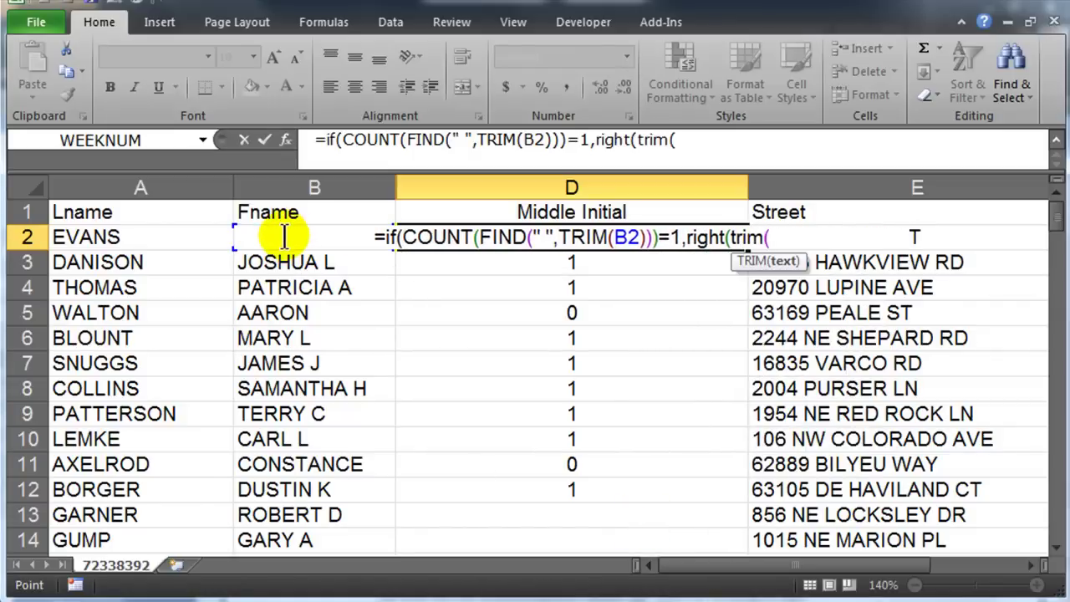
pyautogui.click(237, 237)
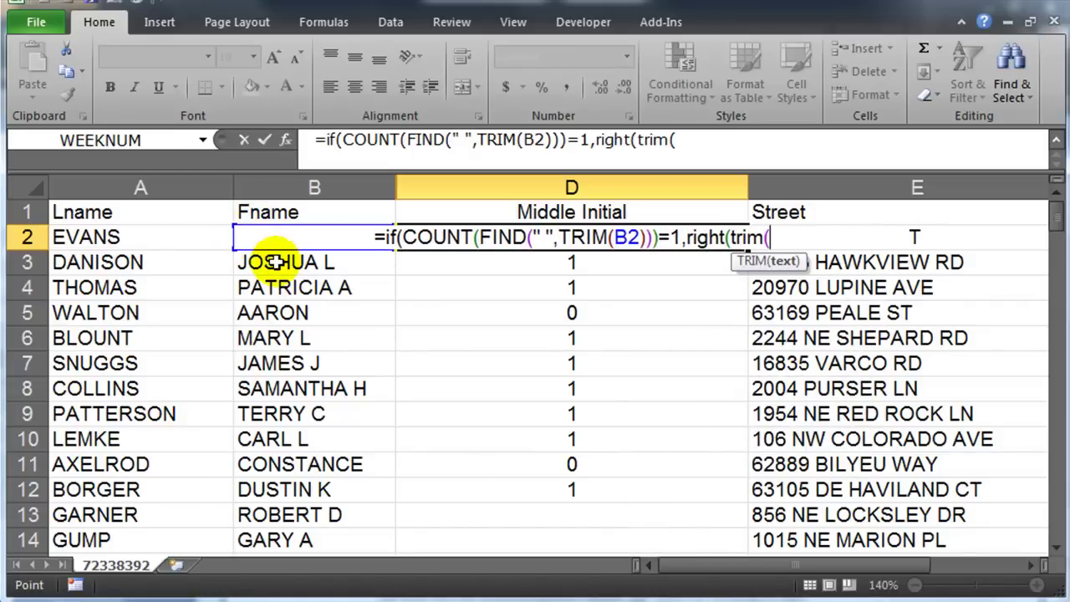
pyautogui.write('b2)')
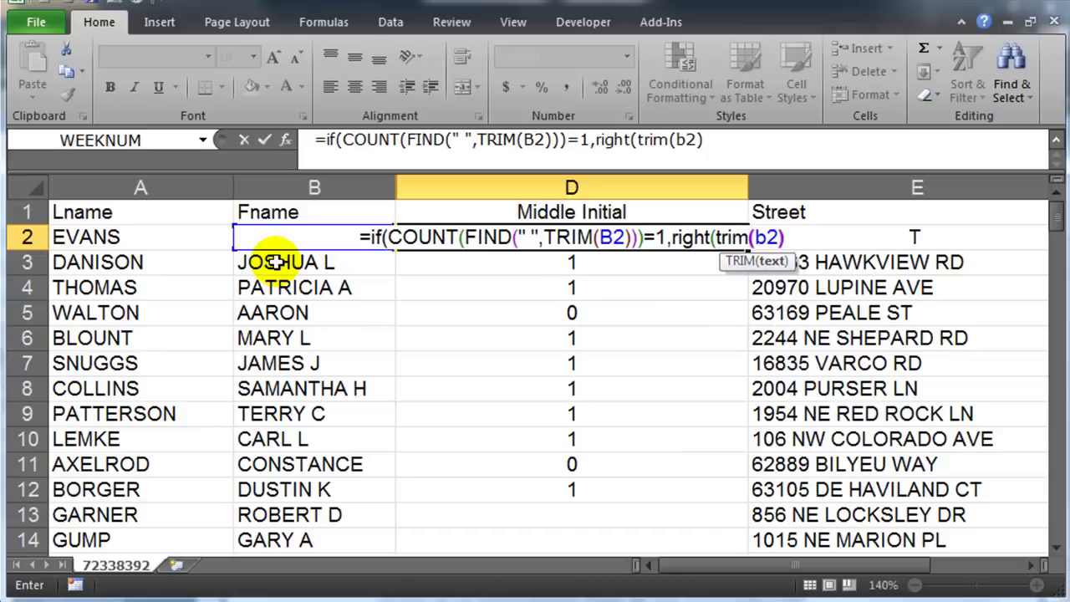
pyautogui.write(',1)')
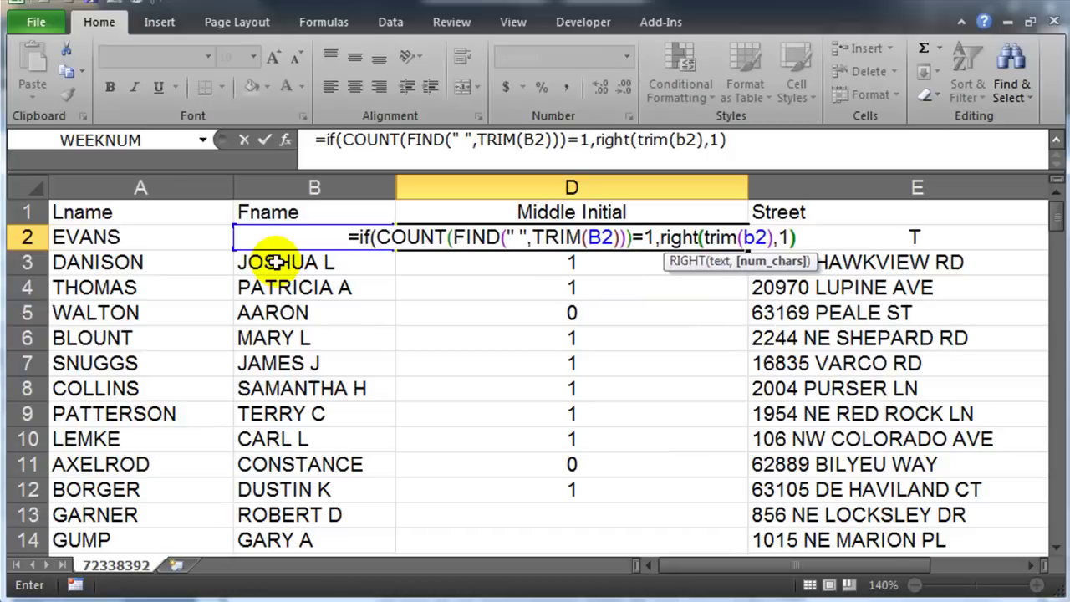
pyautogui.write(')')
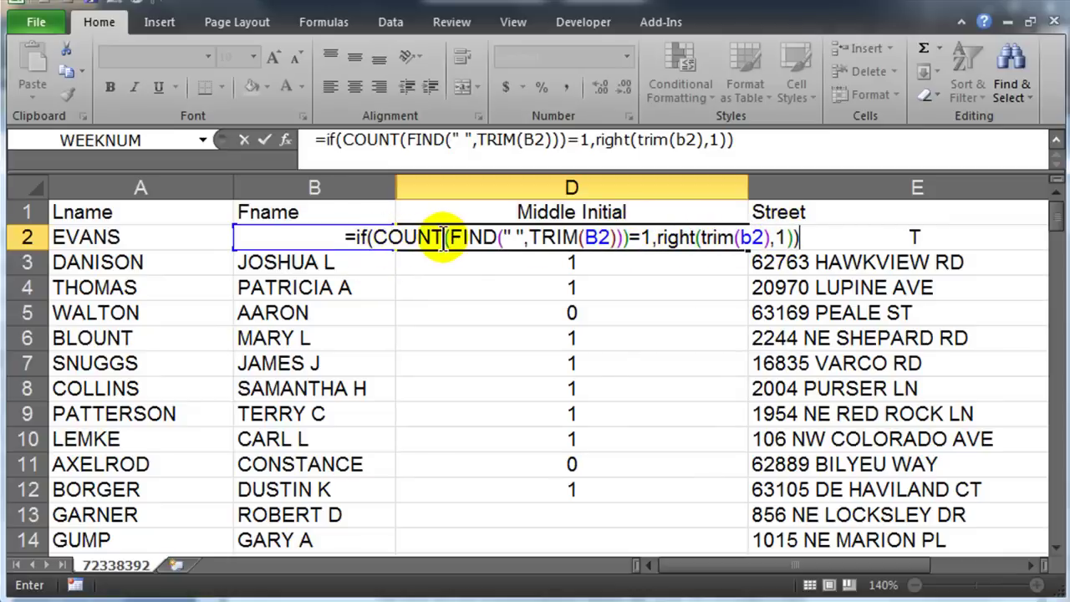
pyautogui.press('Return')
pyautogui.click(563, 237)
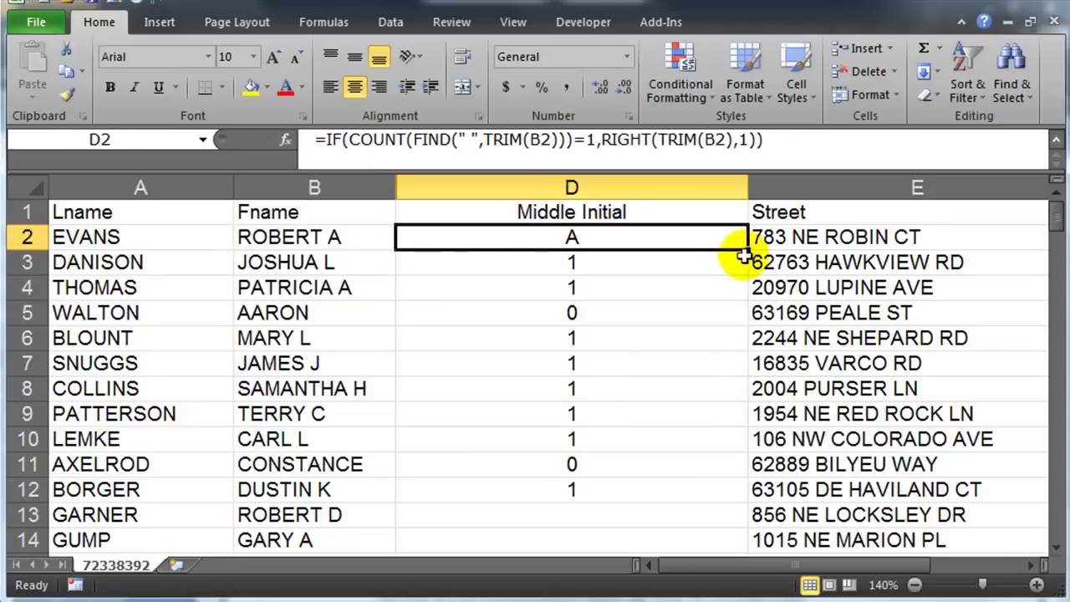
# - After a trial fill shows FALSE for AARON, add ,"" as D2's value_if_false
pyautogui.moveTo(746, 250); pyautogui.dragTo(729, 500)
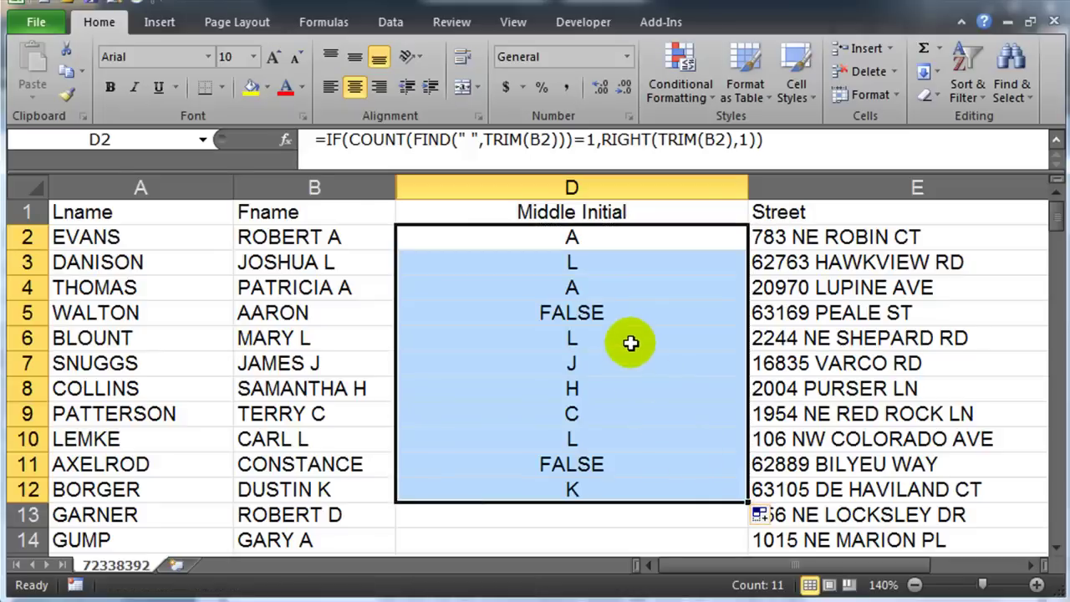
pyautogui.click(623, 311)
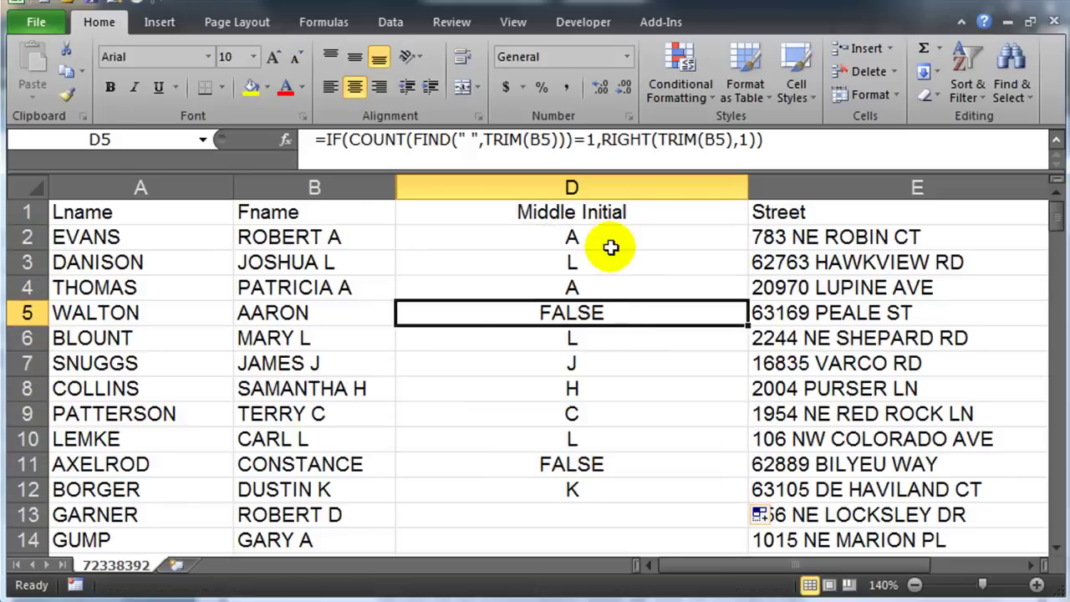
pyautogui.doubleClick(610, 240)
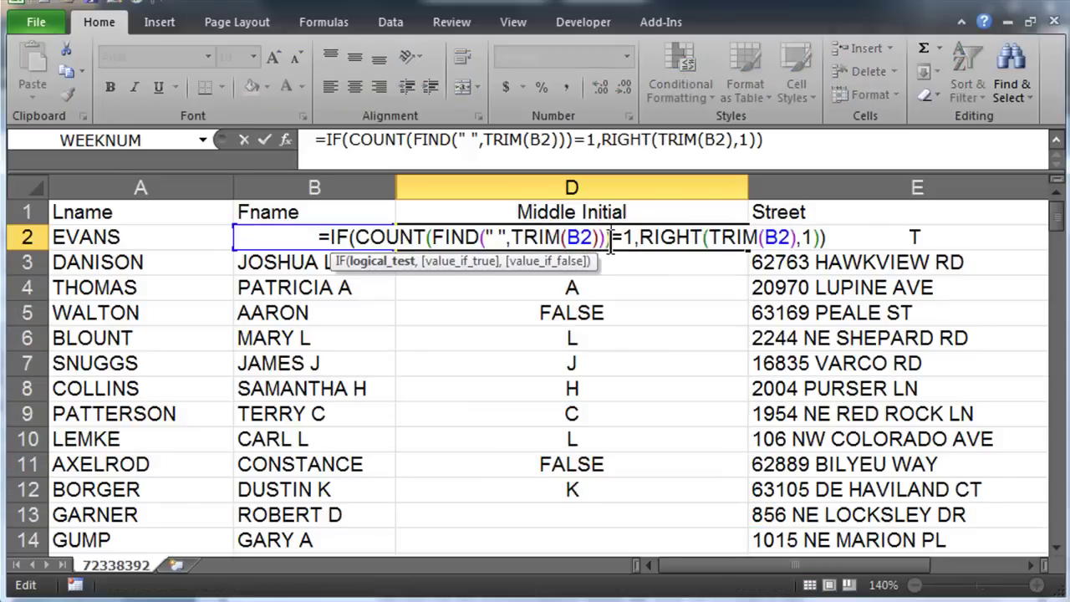
pyautogui.click(818, 238)
pyautogui.click(809, 238)
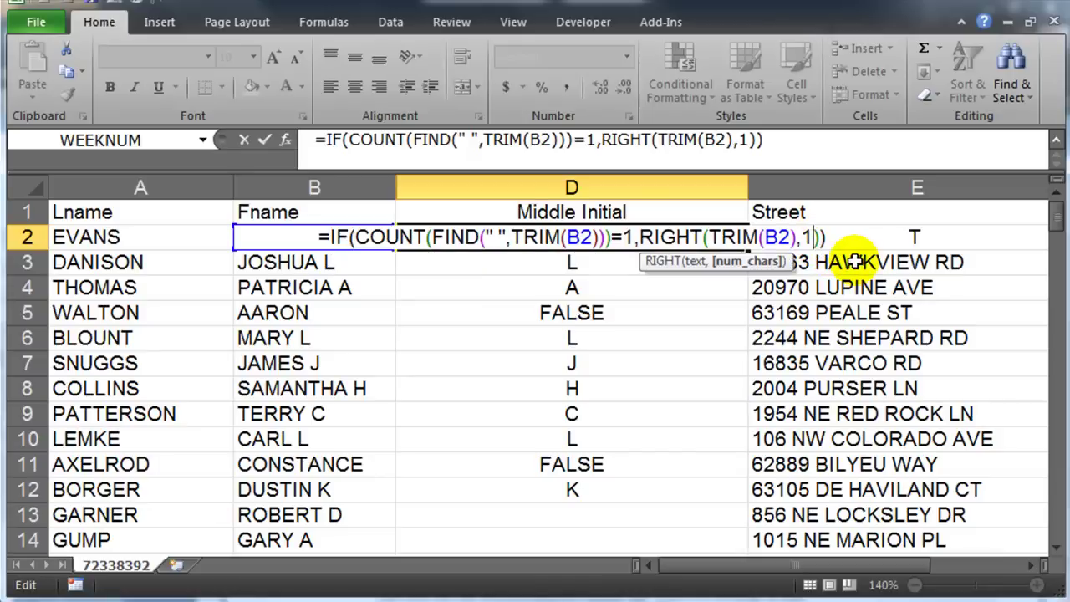
pyautogui.click(821, 237)
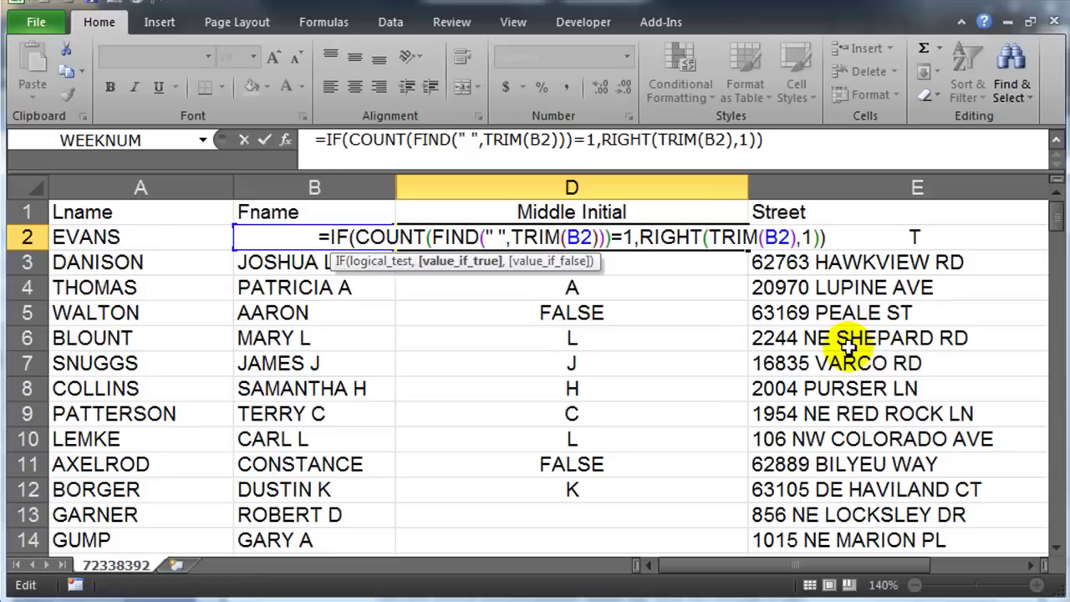
pyautogui.write(',')
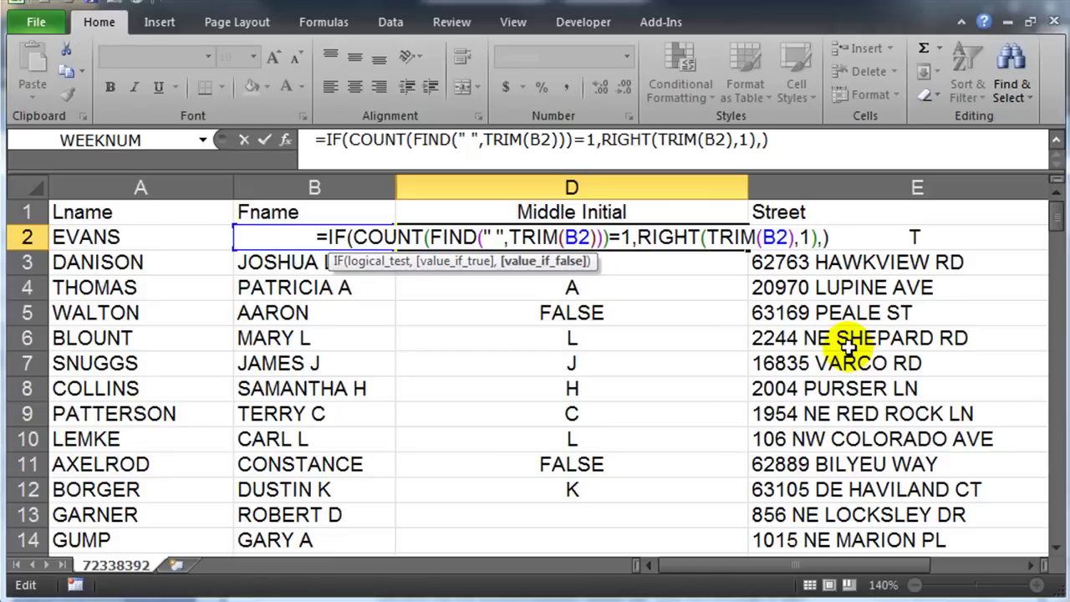
pyautogui.write('""')
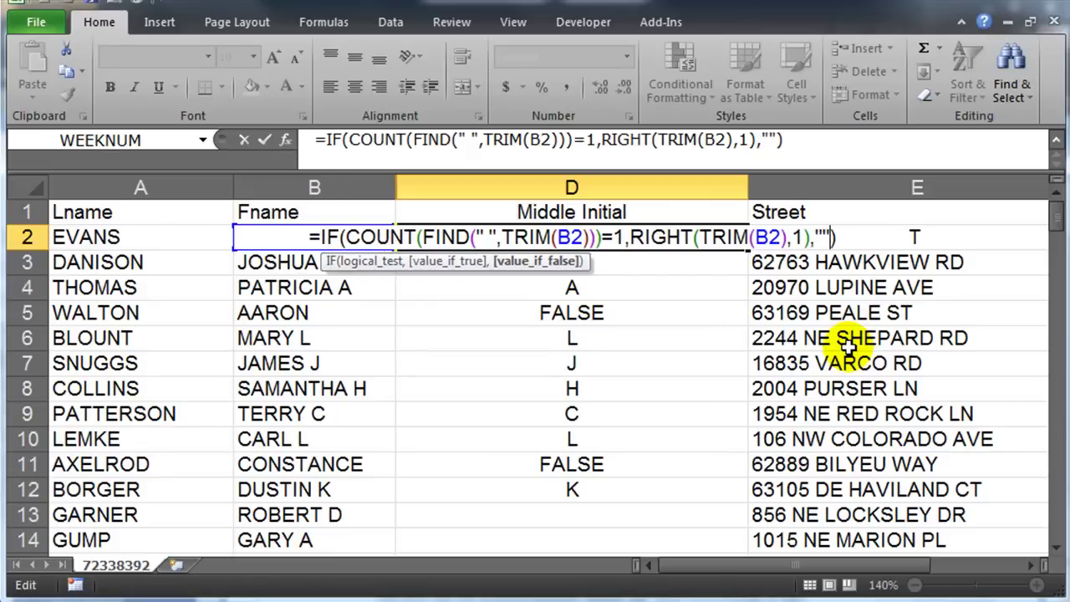
pyautogui.press('Return')
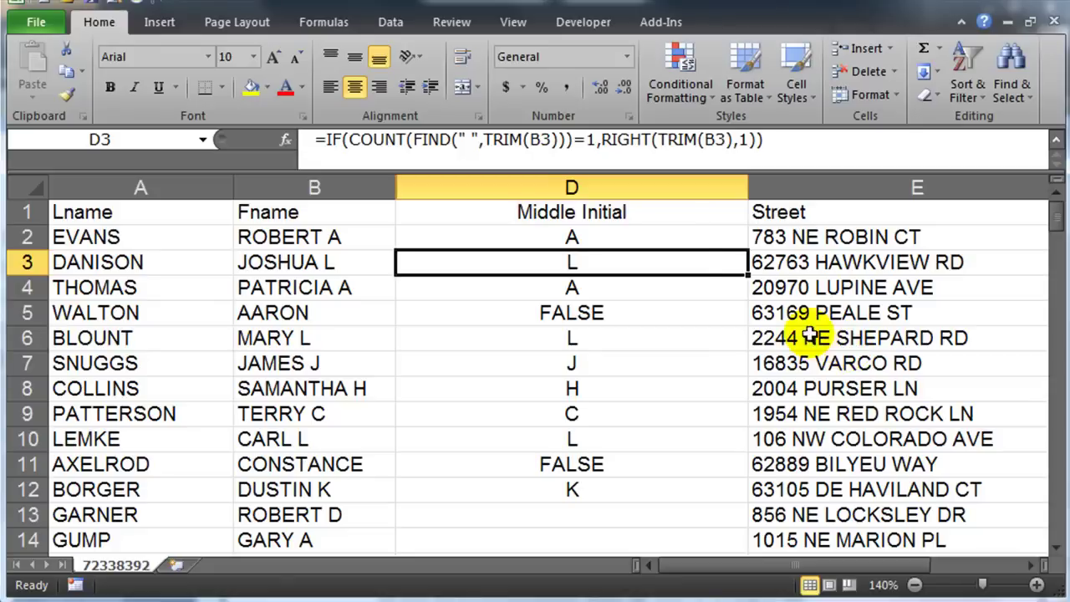
# - Fill the revised D2 formula down through row 150, leaving names without initials blank
pyautogui.click(673, 235)
pyautogui.moveTo(748, 253); pyautogui.dragTo(724, 497)
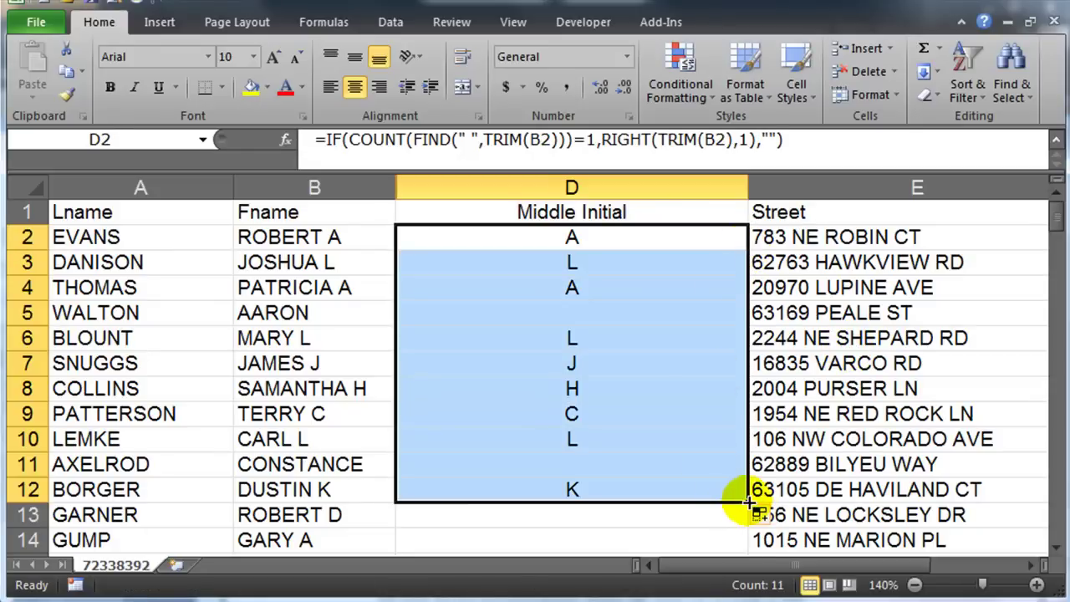
pyautogui.moveTo(746, 500); pyautogui.dragTo(688, 494)
pyautogui.scroll(18, 677, 401)
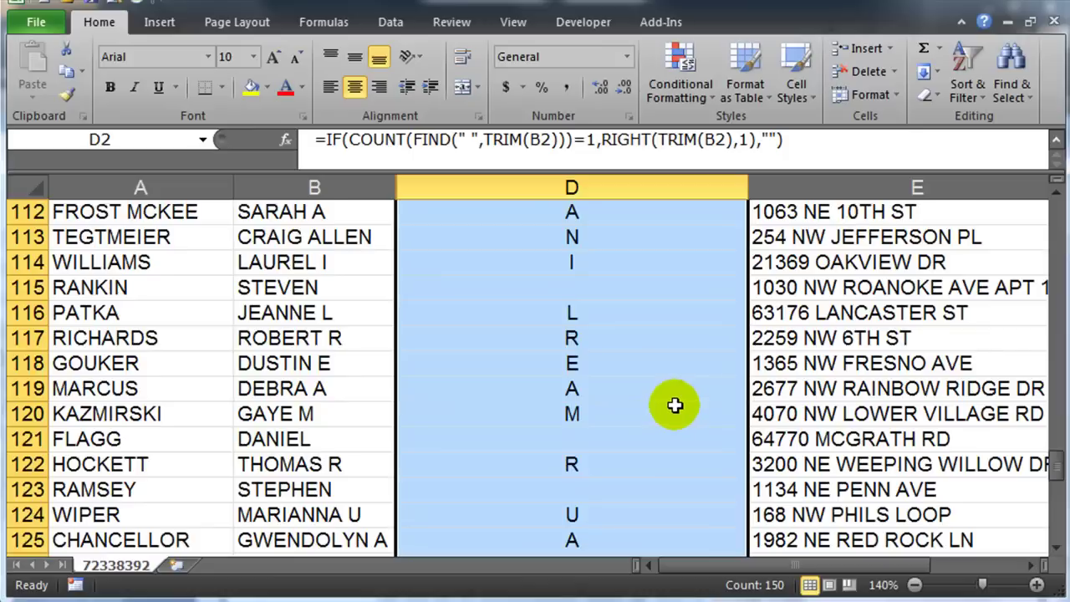
pyautogui.rightClick(672, 405)
pyautogui.press('Escape')
pyautogui.scroll(20, 624, 288)
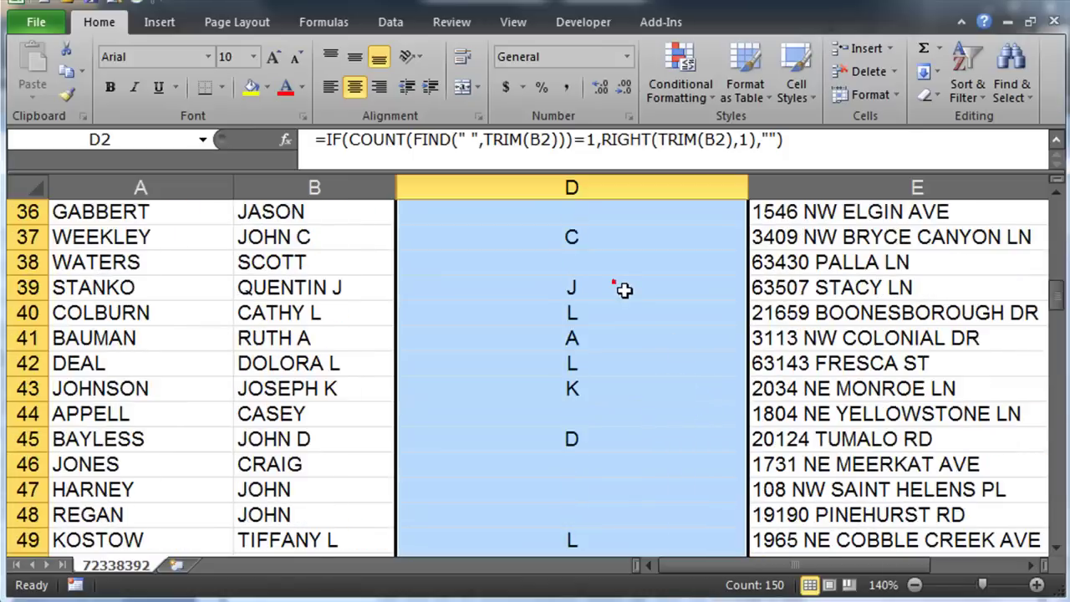
pyautogui.click(582, 282)
pyautogui.click(571, 237)
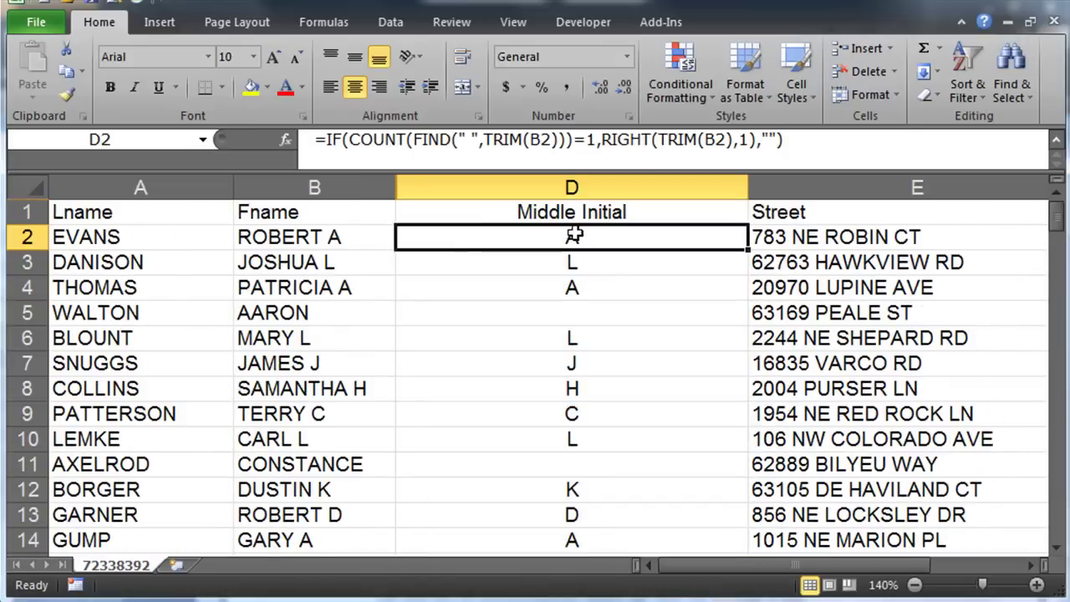
pyautogui.doubleClick(573, 238)
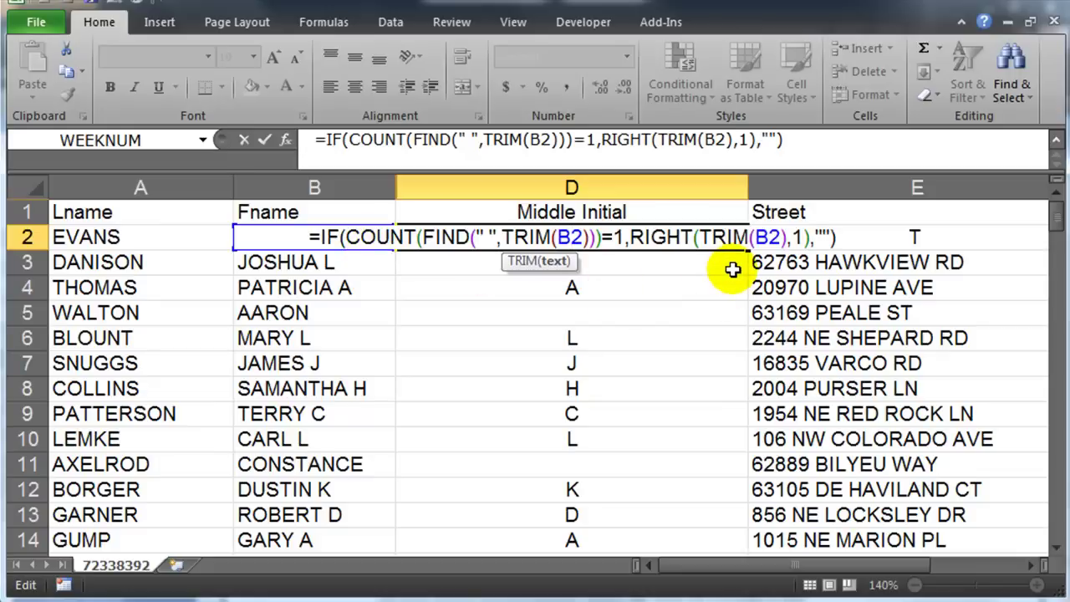
pyautogui.click(531, 238)
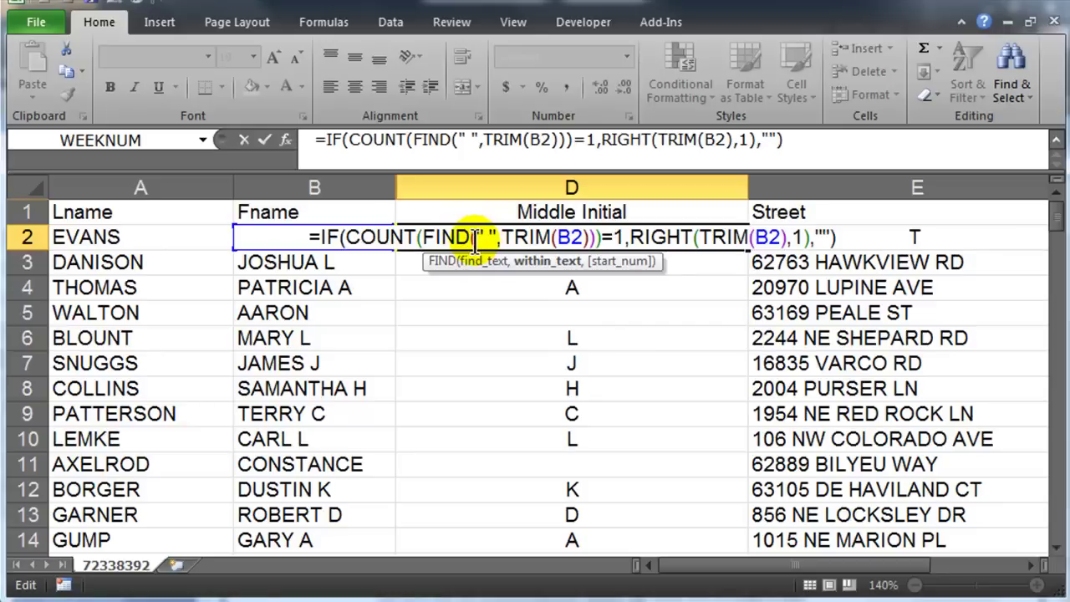
pyautogui.moveTo(421, 237); pyautogui.dragTo(591, 242)
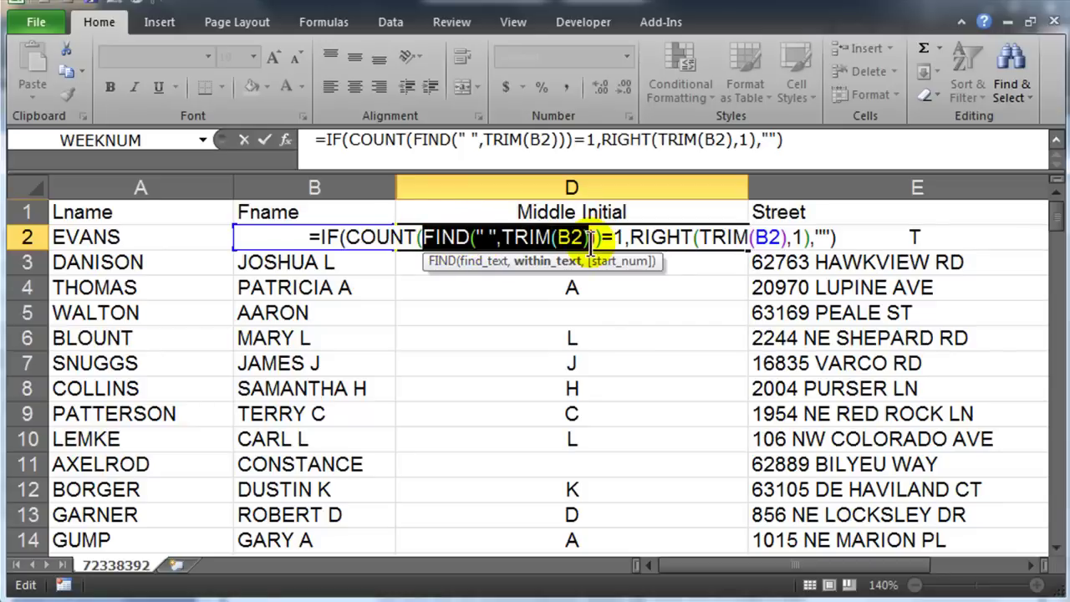
pyautogui.keyDown('shift'); pyautogui.click(595, 242); pyautogui.keyUp('shift')
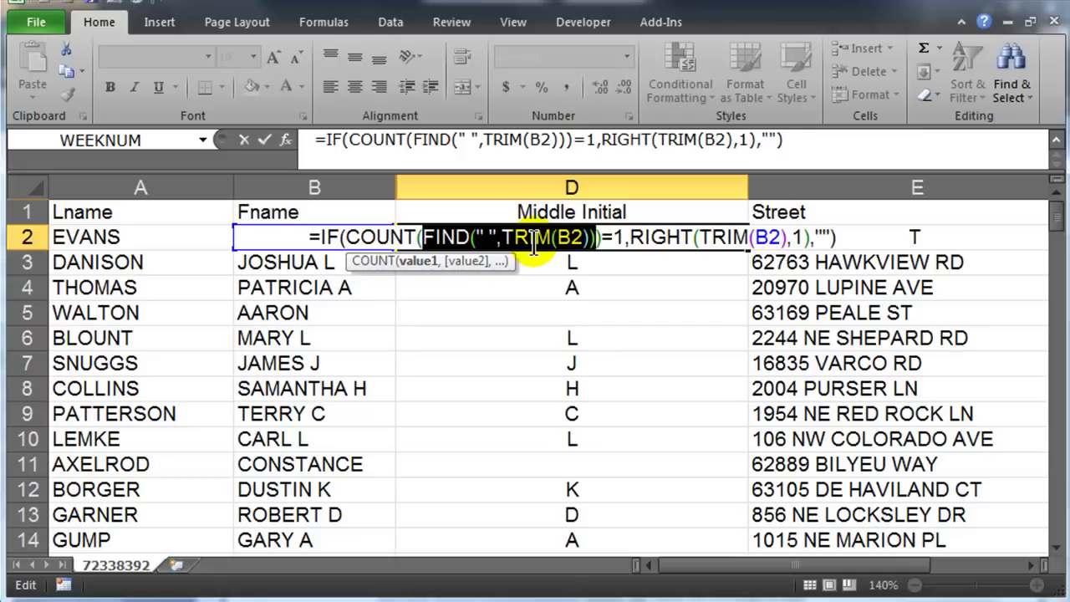
pyautogui.click(346, 239)
pyautogui.moveTo(346, 238); pyautogui.dragTo(595, 236)
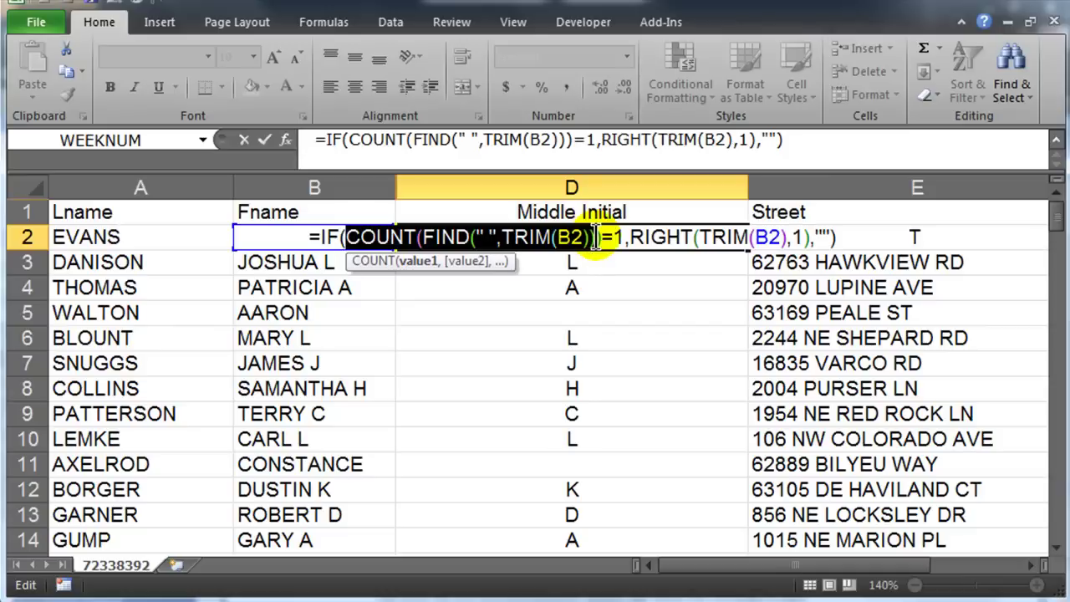
pyautogui.hotkey('shift', 'Right')
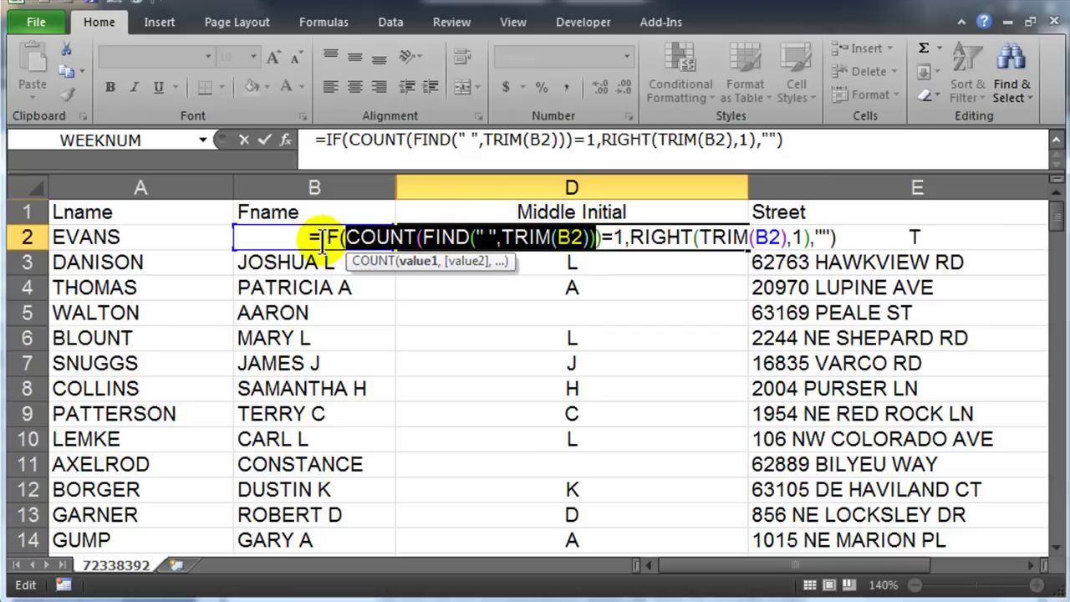
pyautogui.moveTo(321, 237); pyautogui.dragTo(616, 241)
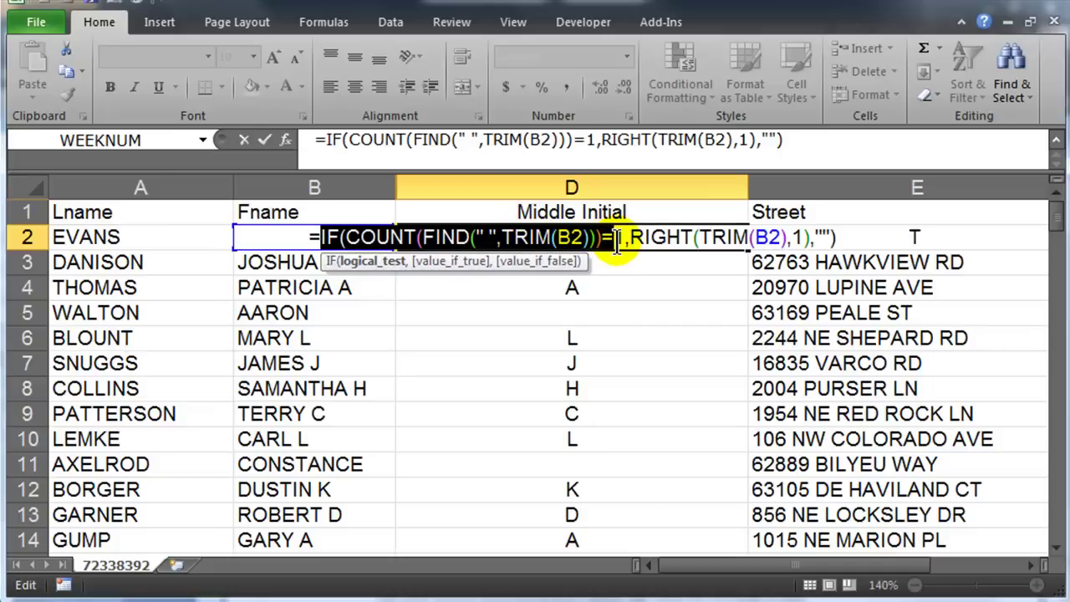
pyautogui.moveTo(629, 237); pyautogui.dragTo(788, 238)
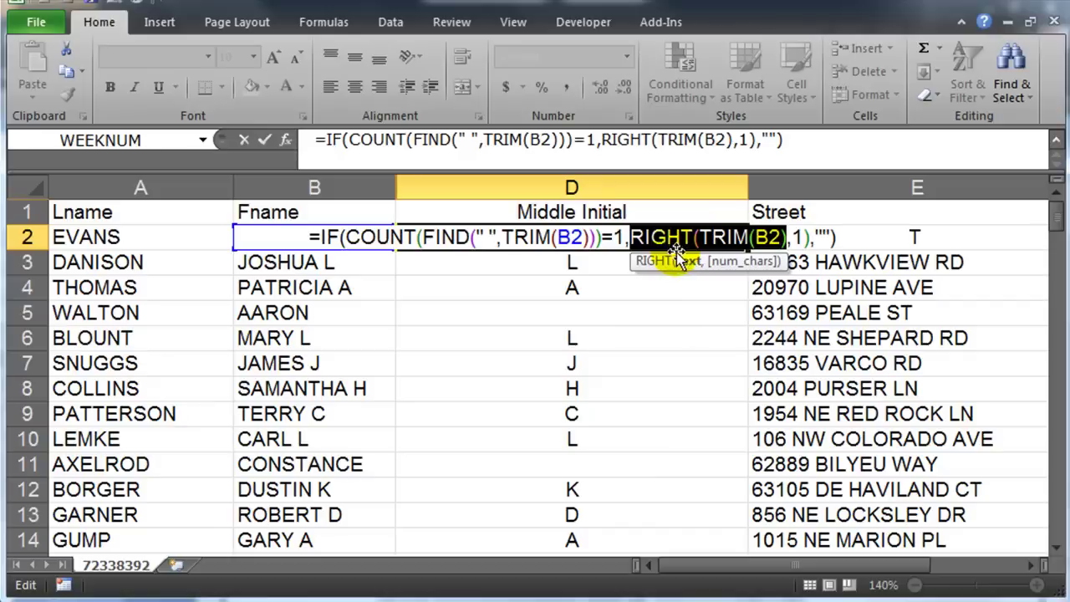
pyautogui.click(816, 236)
pyautogui.moveTo(816, 237); pyautogui.dragTo(856, 238)
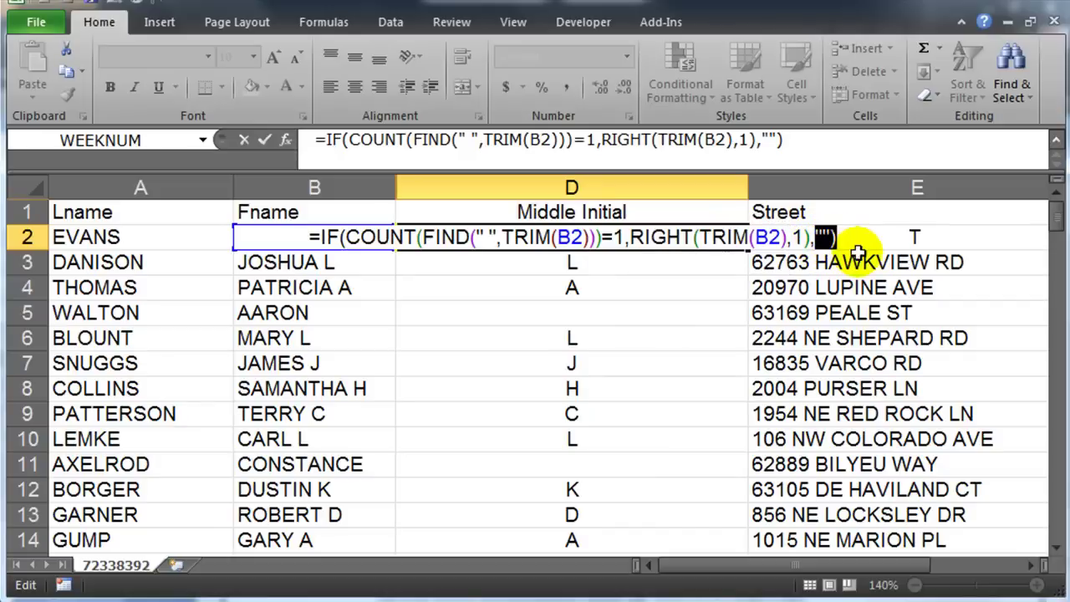
pyautogui.press('Return')
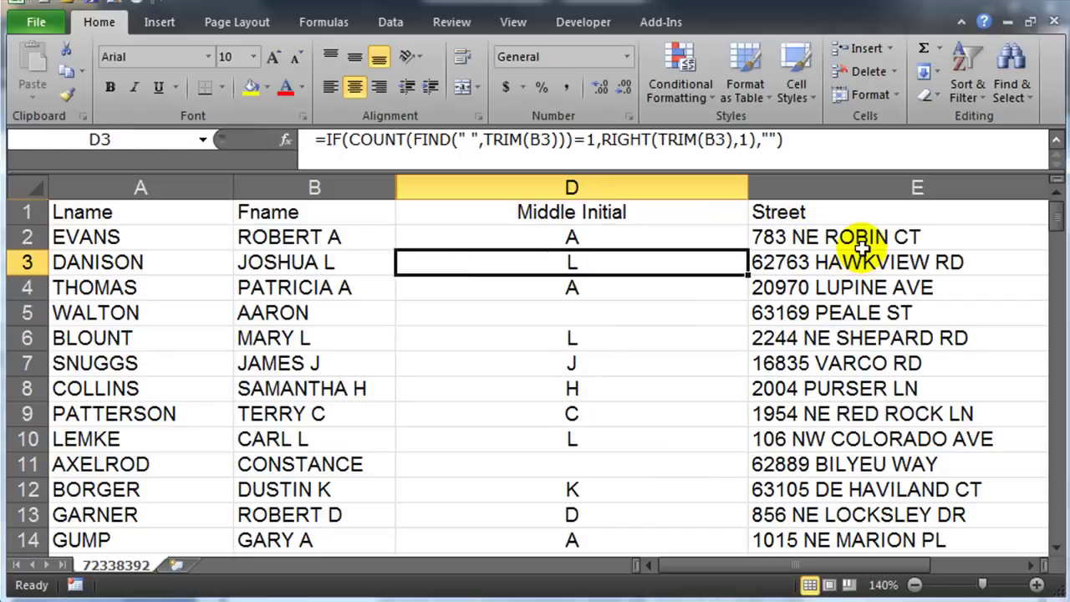